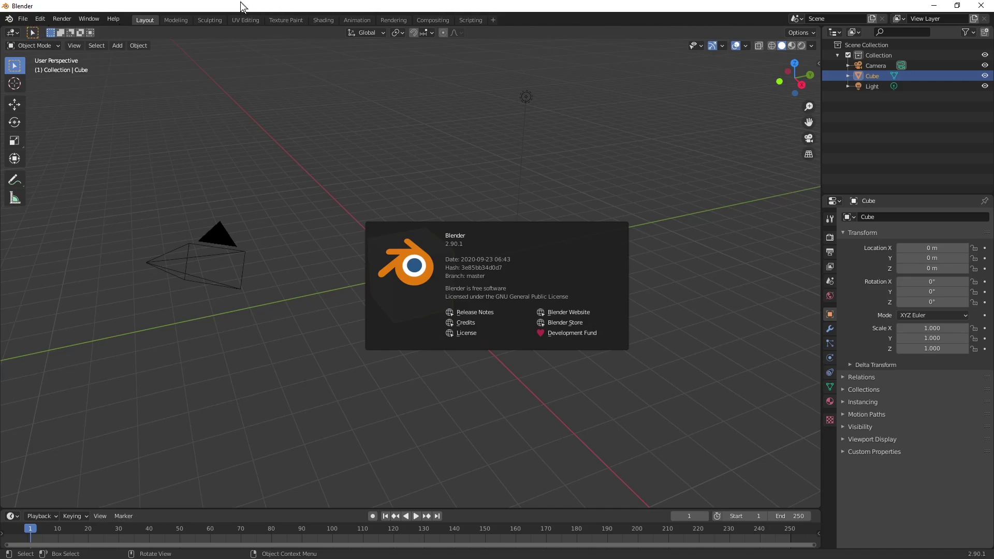
Create a new project from the Video Editing template.
{"action": "left_click", "coordinate": [25, 21]}
{"action": "left_click", "coordinate": [24, 20]}
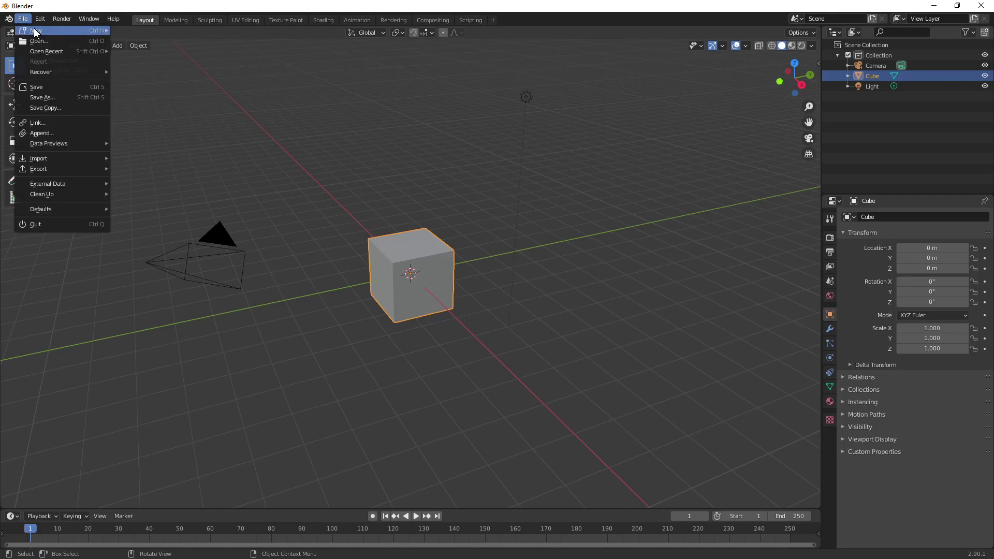
{"action": "mouse_move", "coordinate": [37, 31]}
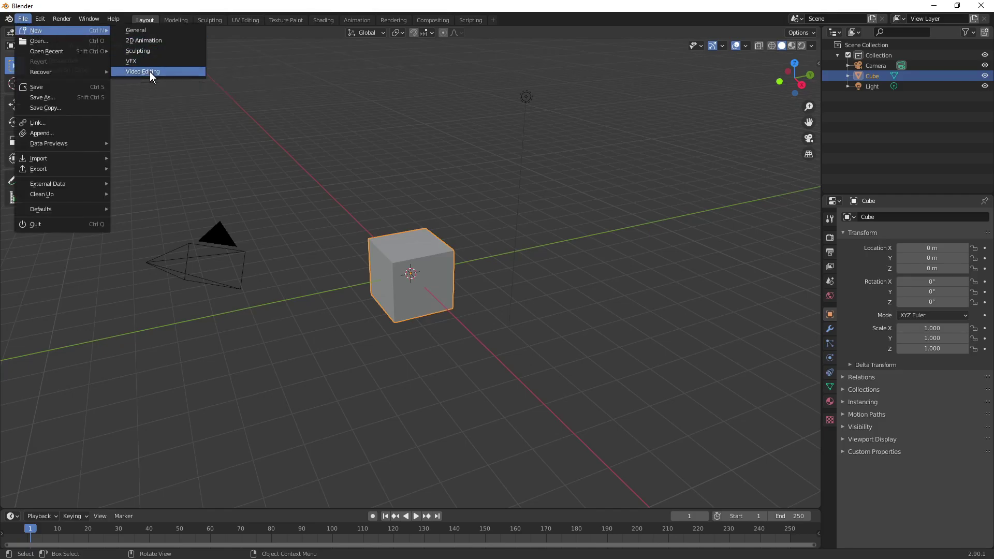
{"action": "key", "text": "Return"}
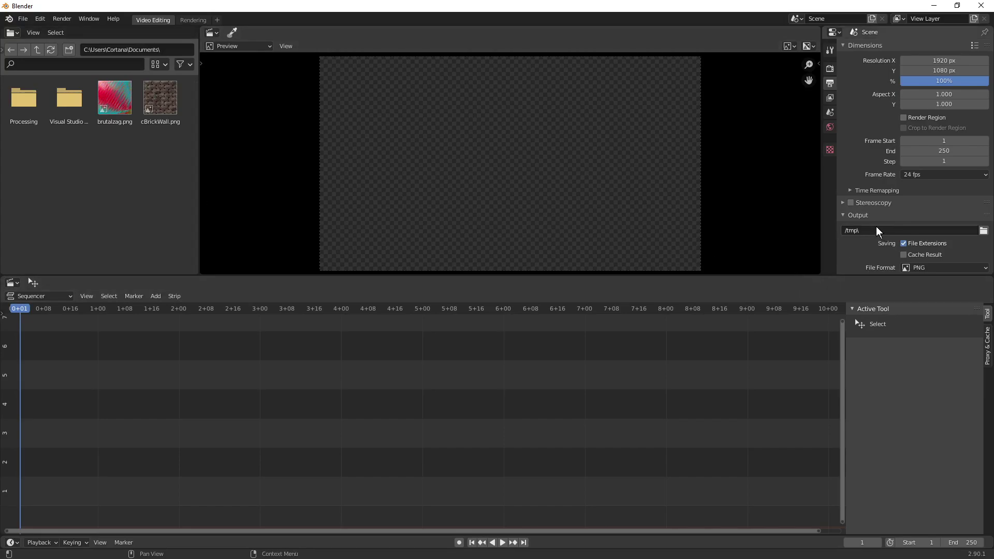
Set the render output file format to FFmpeg video.
{"action": "scroll", "coordinate": [877, 231], "scroll_direction": "down", "scroll_amount": 3}
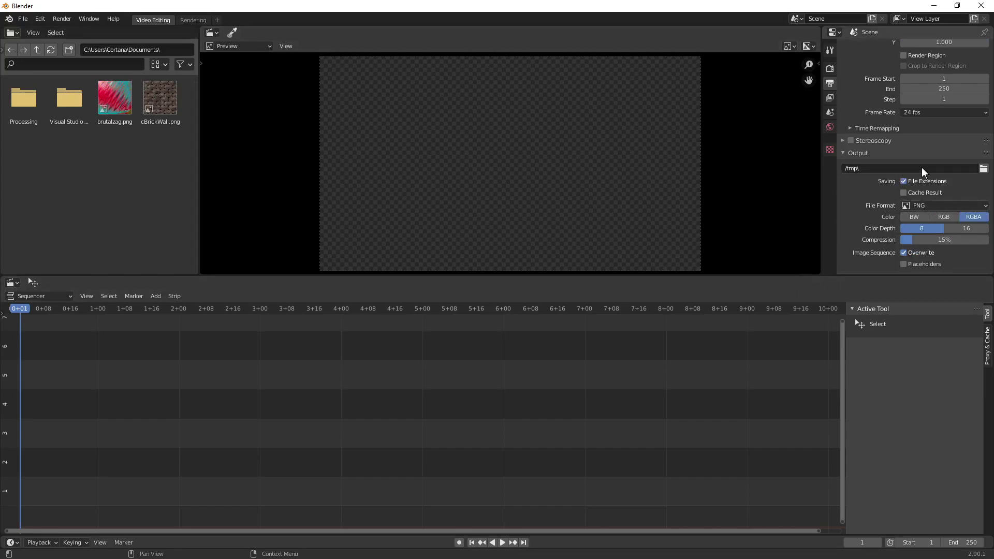
{"action": "left_click", "coordinate": [954, 206]}
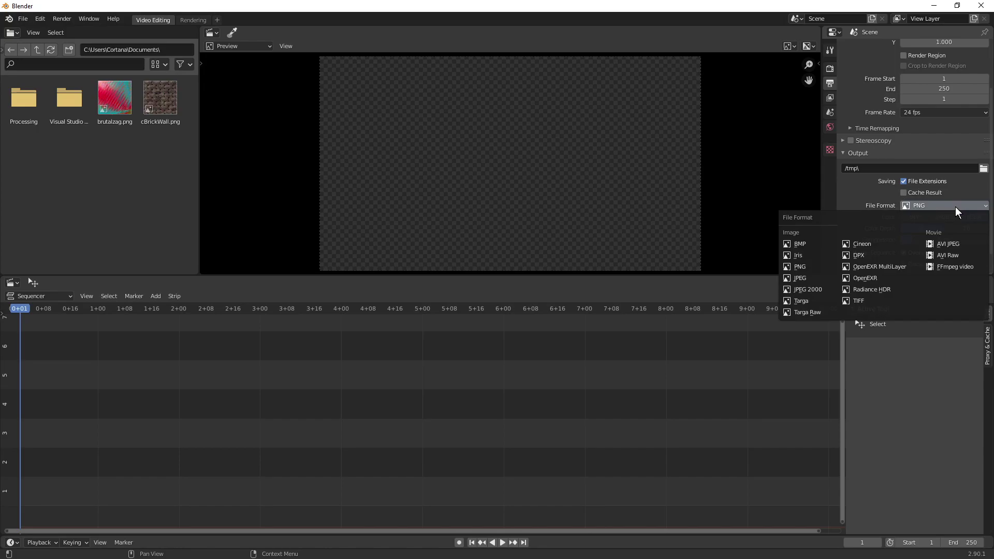
{"action": "left_click", "coordinate": [958, 202]}
{"action": "left_click", "coordinate": [958, 203]}
{"action": "left_click", "coordinate": [955, 266]}
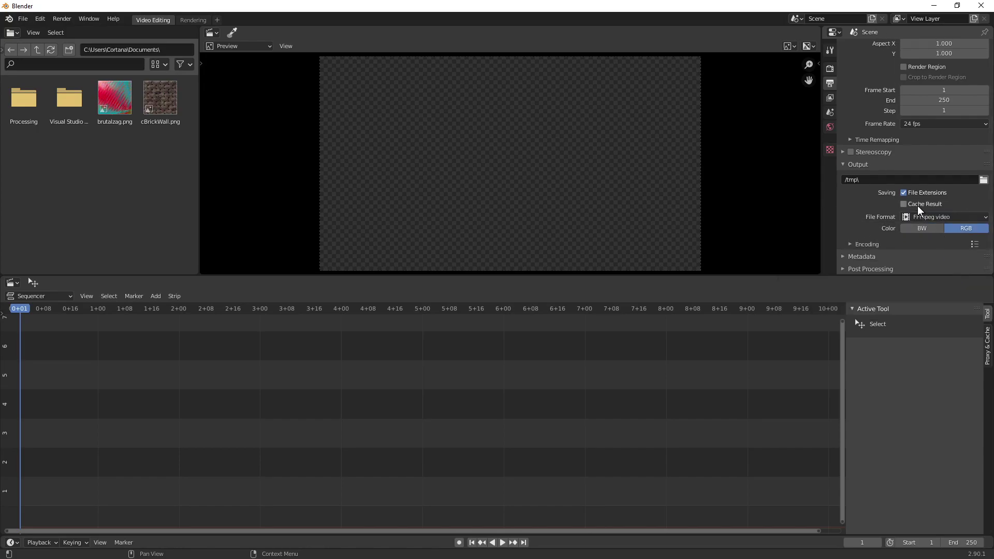
Expand the encoding settings and set the audio codec to AAC.
{"action": "left_click", "coordinate": [875, 244]}
{"action": "scroll", "coordinate": [871, 232], "scroll_direction": "down", "scroll_amount": 5}
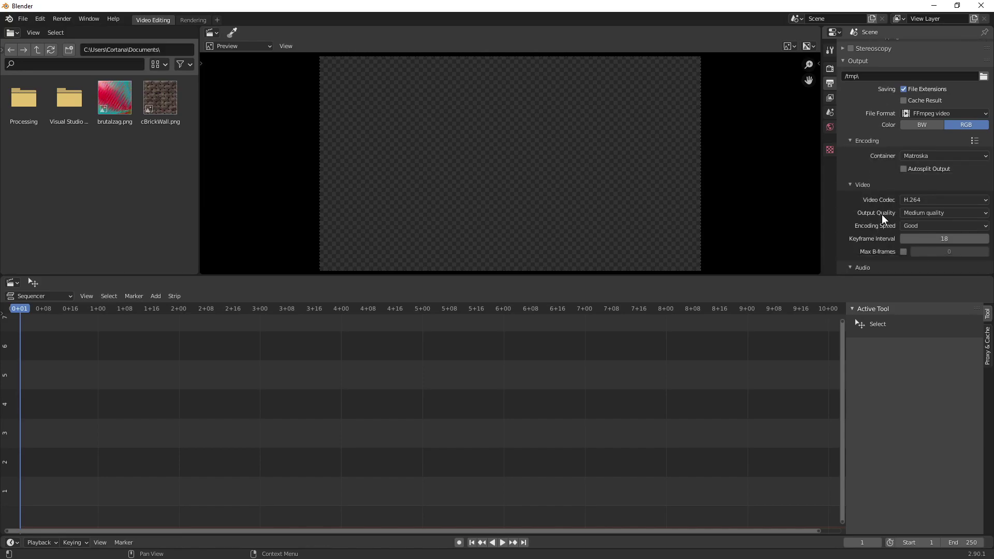
{"action": "scroll", "coordinate": [879, 222], "scroll_direction": "down", "scroll_amount": 2}
{"action": "left_click", "coordinate": [930, 240]}
{"action": "left_click", "coordinate": [926, 262]}
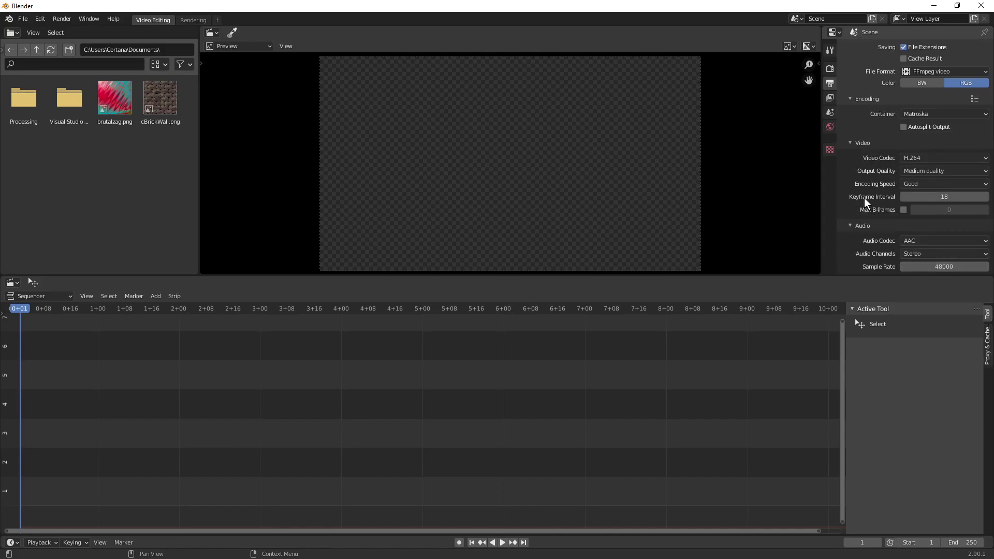
Set the render output folder to D:\RENDER\.
{"action": "scroll", "coordinate": [872, 212], "scroll_direction": "up", "scroll_amount": 4}
{"action": "double_click", "coordinate": [862, 117]}
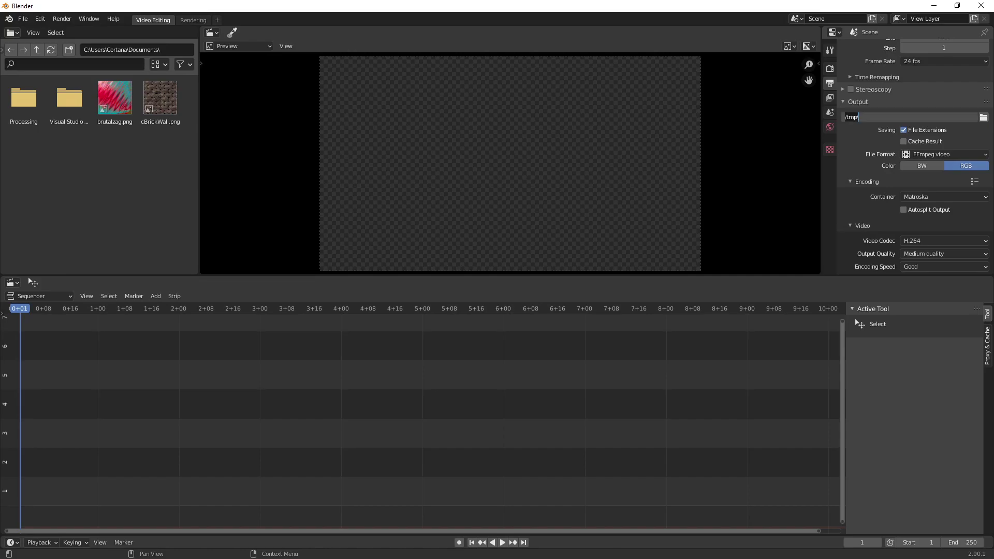
{"action": "key", "text": "Return"}
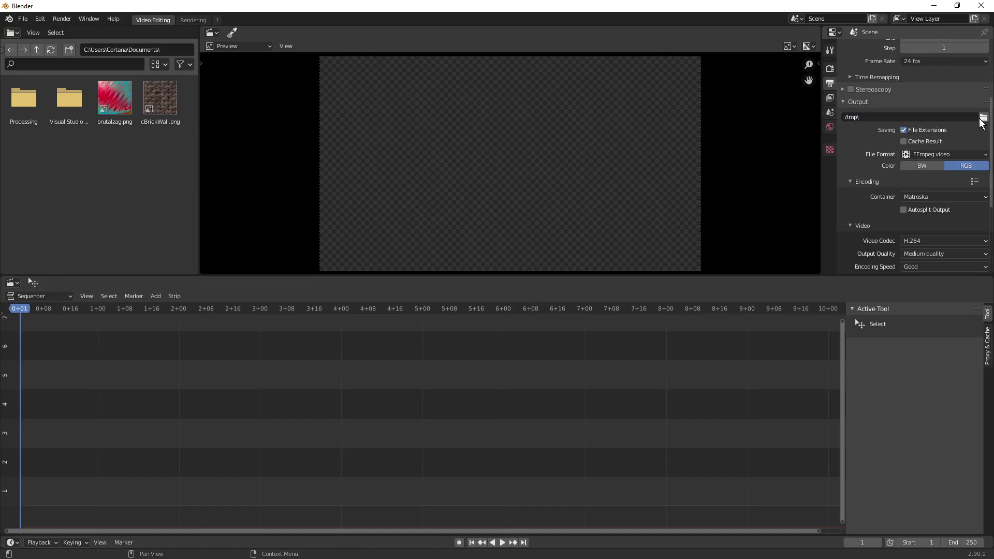
{"action": "left_click", "coordinate": [983, 117]}
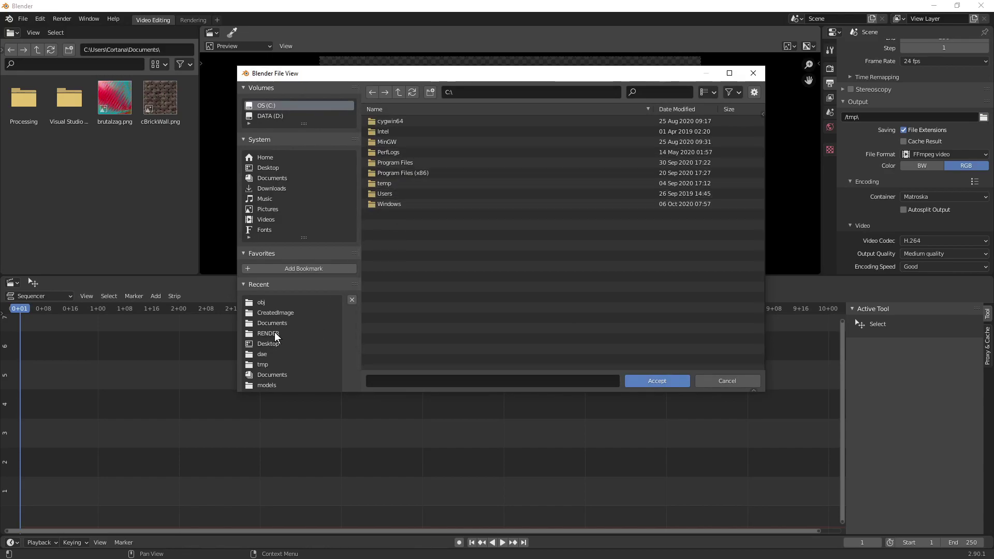
{"action": "left_click", "coordinate": [275, 333]}
{"action": "left_click", "coordinate": [684, 381]}
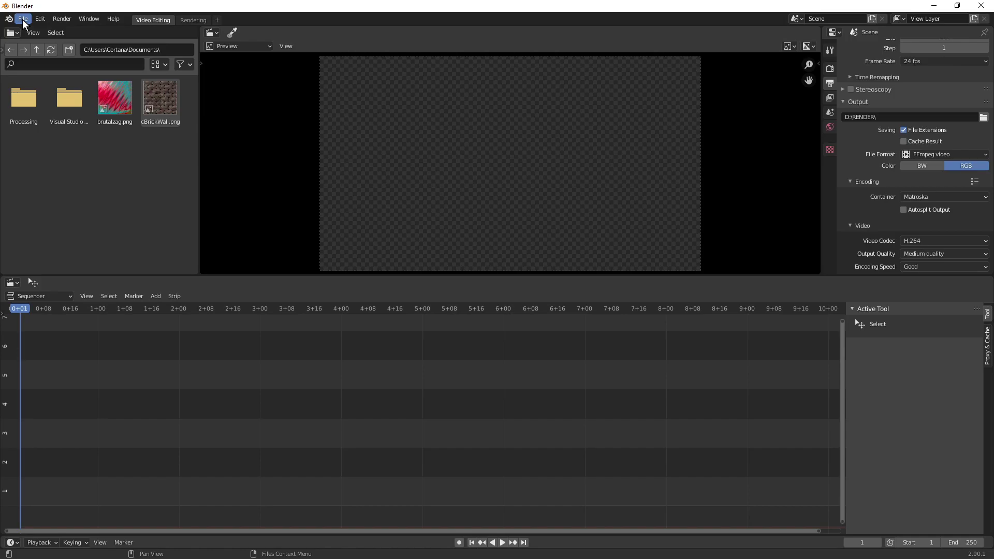
Save the project as transition.blend in D:\Documents.
{"action": "key", "text": "ctrl+s"}
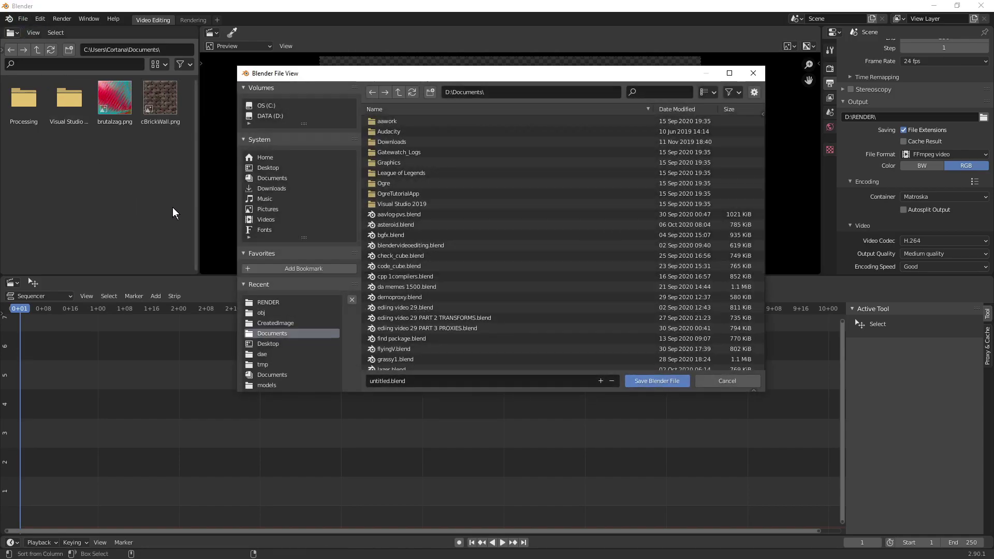
{"action": "left_click", "coordinate": [424, 382]}
{"action": "type", "text": "tran"}
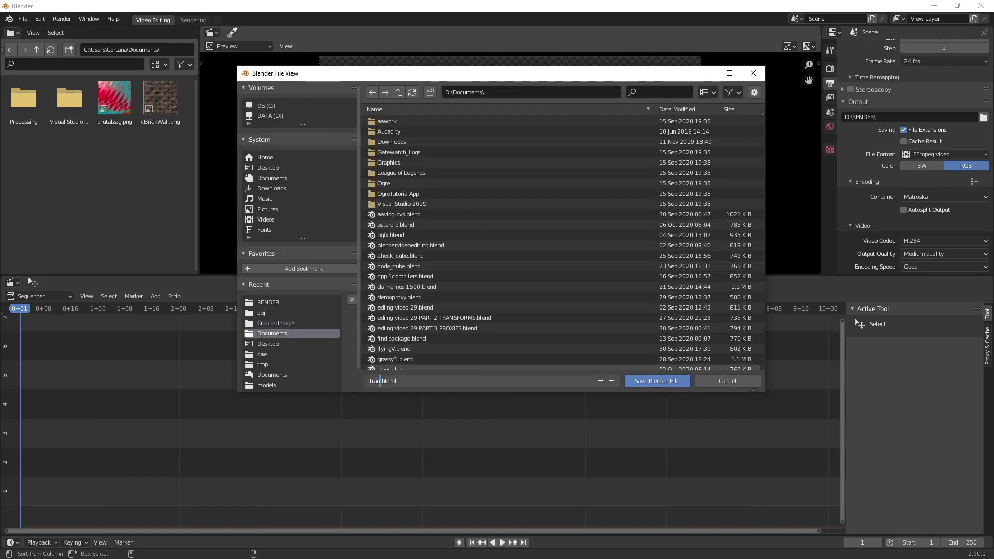
{"action": "type", "text": "sitions"}
{"action": "key", "text": "Return"}
{"action": "left_click", "coordinate": [659, 377]}
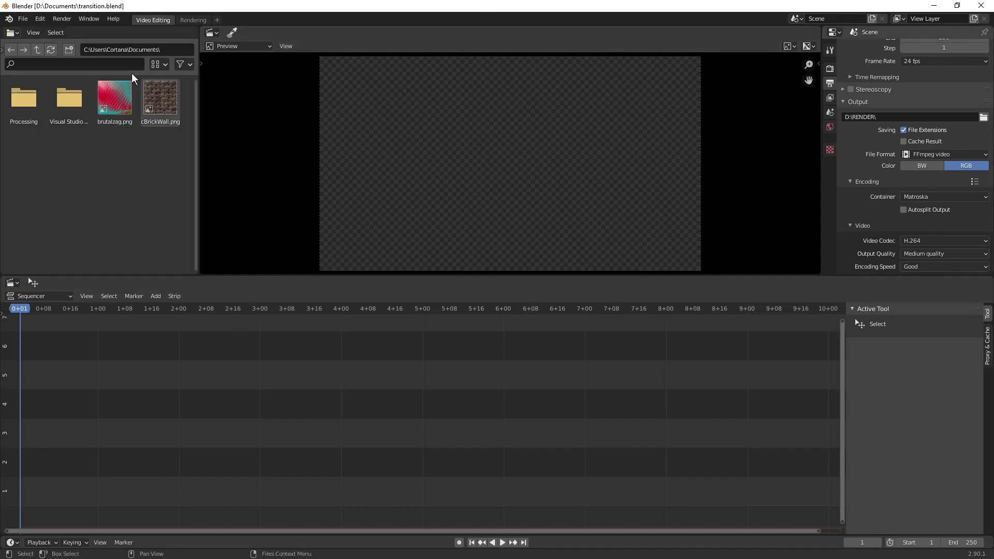
Show the recordings folder D:\REC in the project's file browser.
{"action": "left_click", "coordinate": [174, 50]}
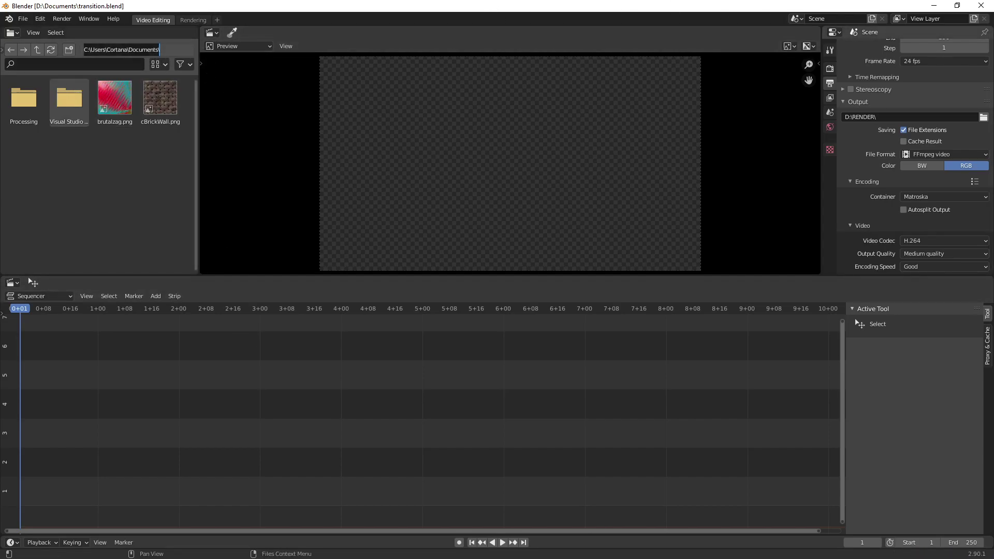
{"action": "type", "text": "D"}
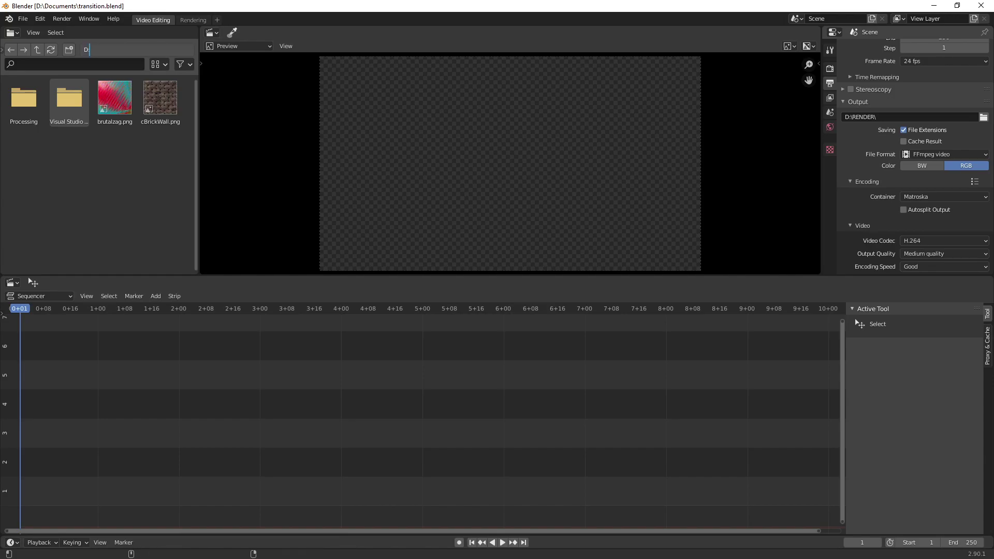
{"action": "type", "text": ":\\REC"}
{"action": "key", "text": "Return"}
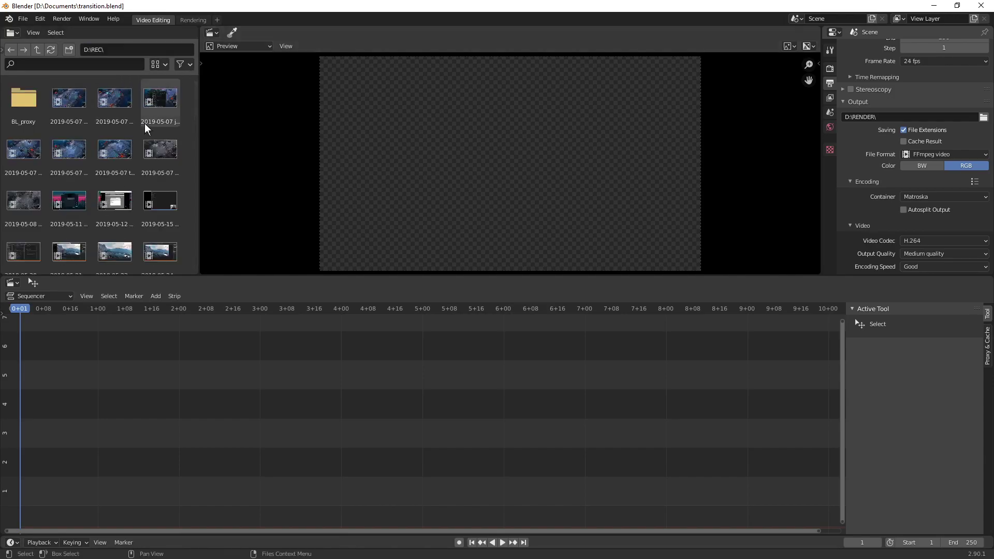
{"action": "scroll", "coordinate": [155, 188], "scroll_direction": "down", "scroll_amount": 2}
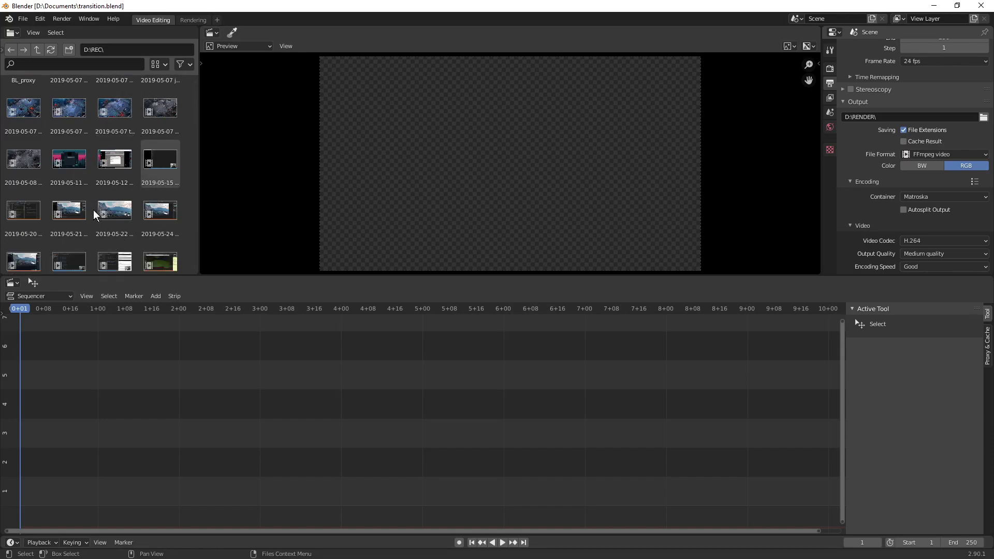
{"action": "scroll", "coordinate": [76, 165], "scroll_direction": "up", "scroll_amount": 2}
{"action": "scroll", "coordinate": [104, 176], "scroll_direction": "down", "scroll_amount": 7}
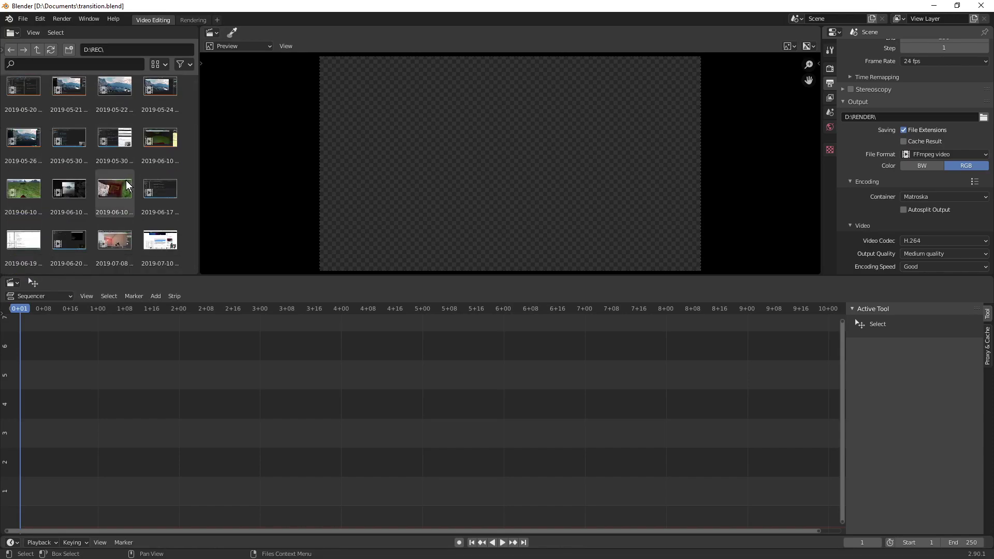
{"action": "scroll", "coordinate": [126, 182], "scroll_direction": "down", "scroll_amount": 20}
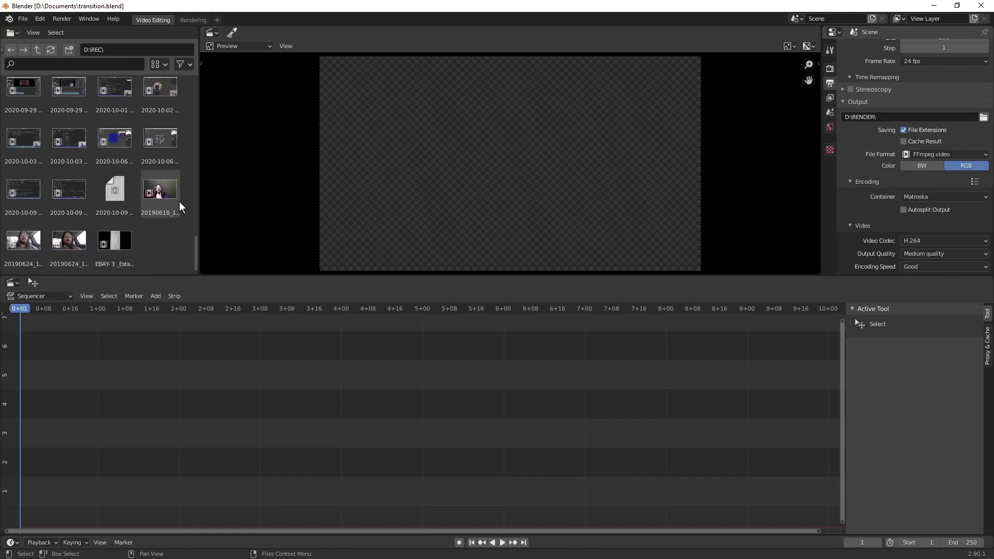
{"action": "scroll", "coordinate": [152, 222], "scroll_direction": "up", "scroll_amount": 5}
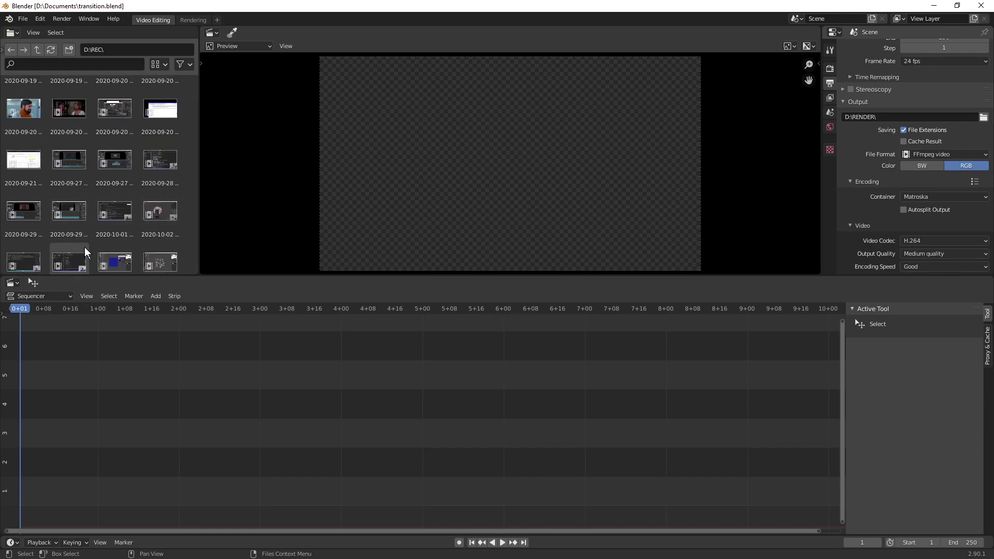
{"action": "left_click_drag", "start_coordinate": [114, 211], "coordinate": [25, 412]}
Move the playhead to frame 34222, at about 09:30 near the end of the 2020-10-01 clip.
{"action": "scroll", "coordinate": [342, 388], "scroll_direction": "down", "scroll_amount": 12, "text": "ctrl"}
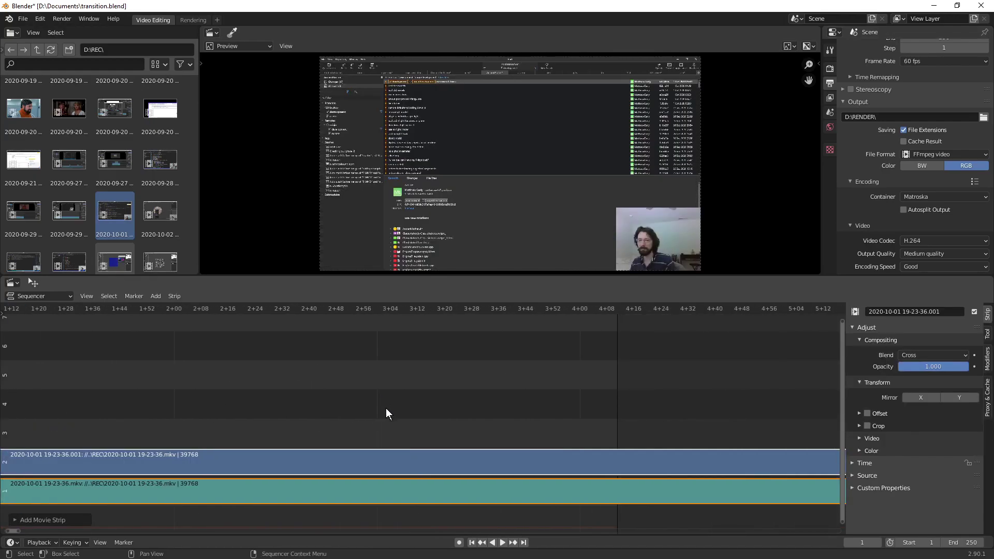
{"action": "scroll", "coordinate": [386, 413], "scroll_direction": "down", "scroll_amount": 15}
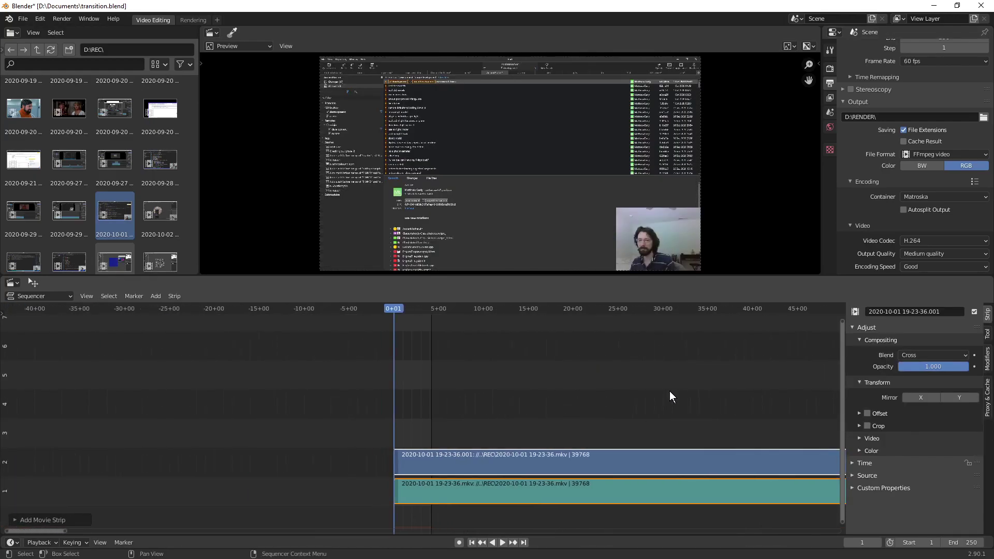
{"action": "key", "text": "Home"}
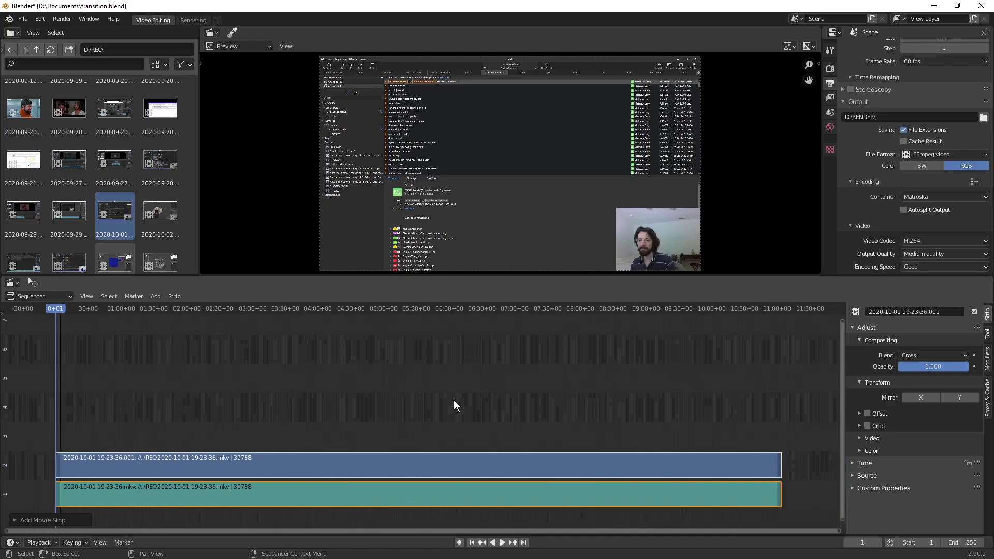
{"action": "scroll", "coordinate": [453, 399], "scroll_direction": "up", "scroll_amount": 2}
{"action": "scroll", "coordinate": [453, 400], "scroll_direction": "down", "scroll_amount": 4}
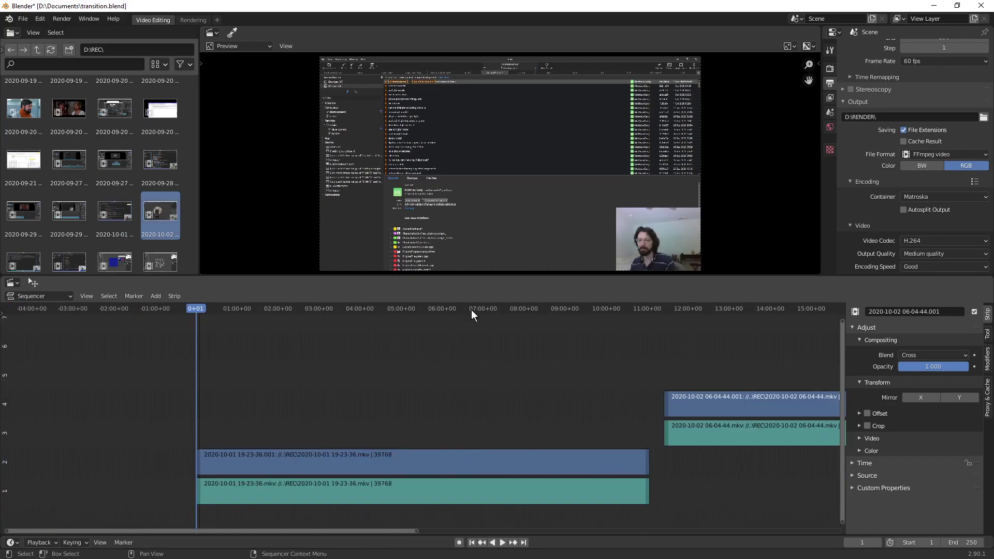
{"action": "left_click_drag", "start_coordinate": [471, 309], "coordinate": [586, 304]}
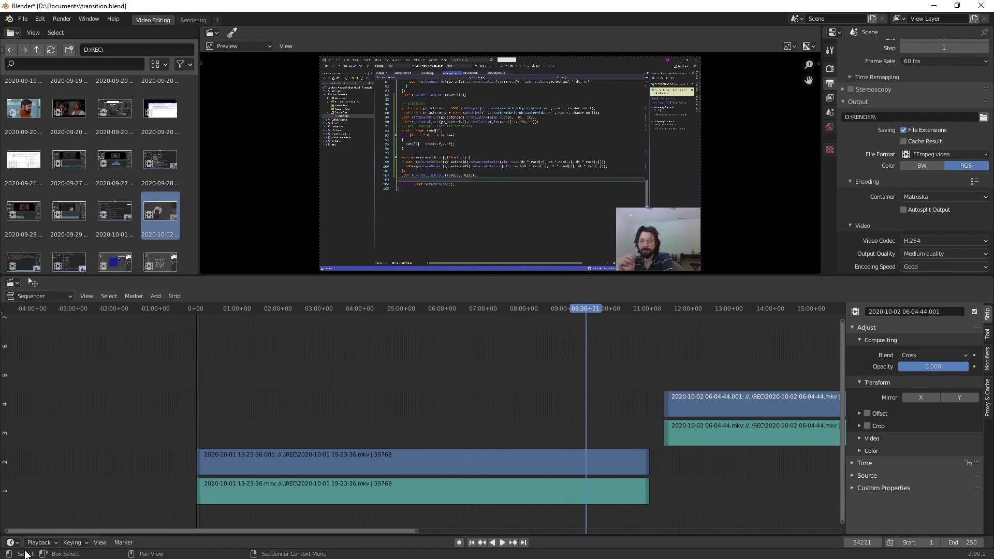
{"action": "key", "text": "space"}
Copy the current frame number into the scene's end frame, setting it to 34222.
{"action": "left_click", "coordinate": [877, 542]}
{"action": "left_click", "coordinate": [863, 542]}
{"action": "key", "text": "ctrl+c"}
{"action": "left_click", "coordinate": [962, 543]}
{"action": "left_click", "coordinate": [961, 543]}
{"action": "key", "text": "ctrl+v"}
{"action": "key", "text": "Return"}
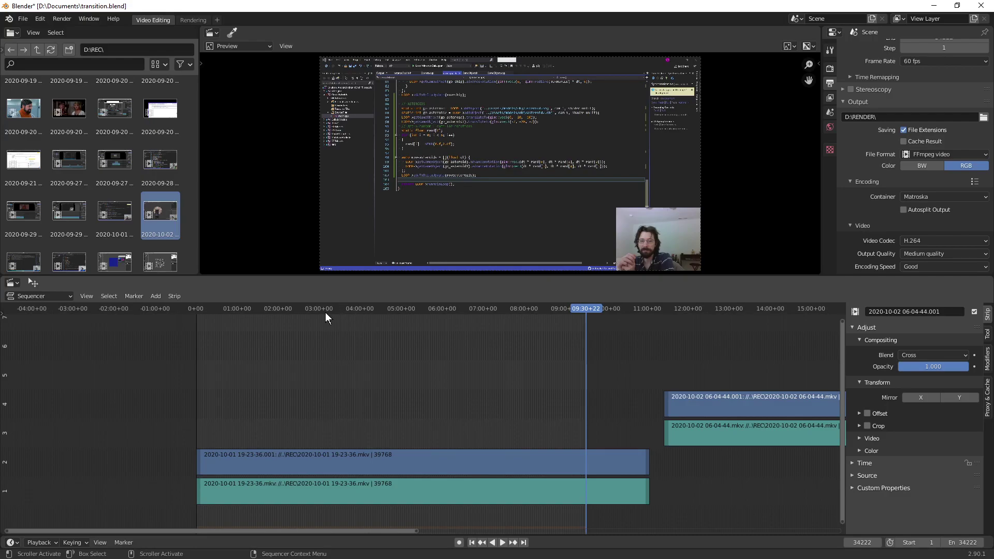
Split the 2020-10-01 clip's video and sound at frame 12638 and delete the part after the cut together with the 2020-10-02 clip.
{"action": "scroll", "coordinate": [363, 399], "scroll_direction": "up", "scroll_amount": 4}
{"action": "scroll", "coordinate": [298, 355], "scroll_direction": "down", "scroll_amount": 3}
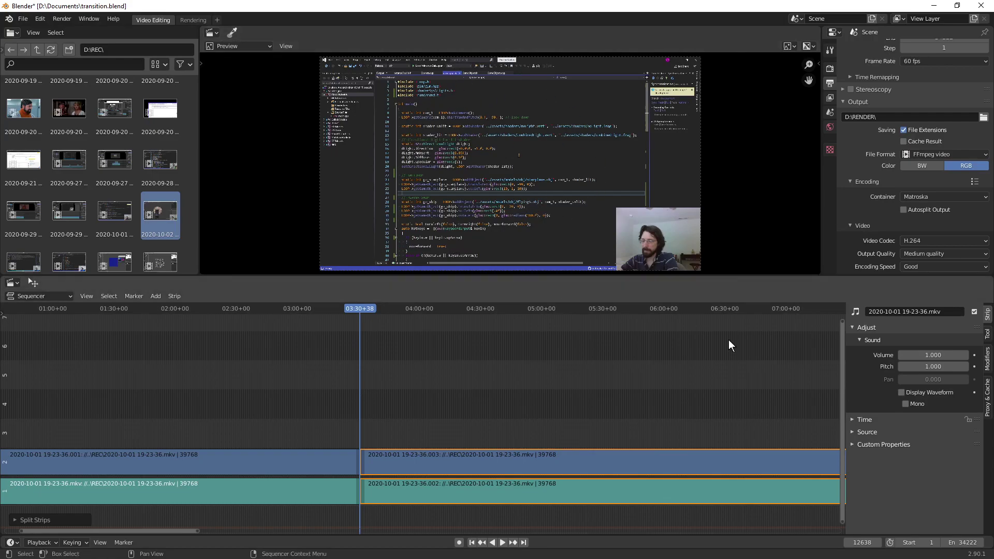
{"action": "scroll", "coordinate": [614, 389], "scroll_direction": "down", "scroll_amount": 5}
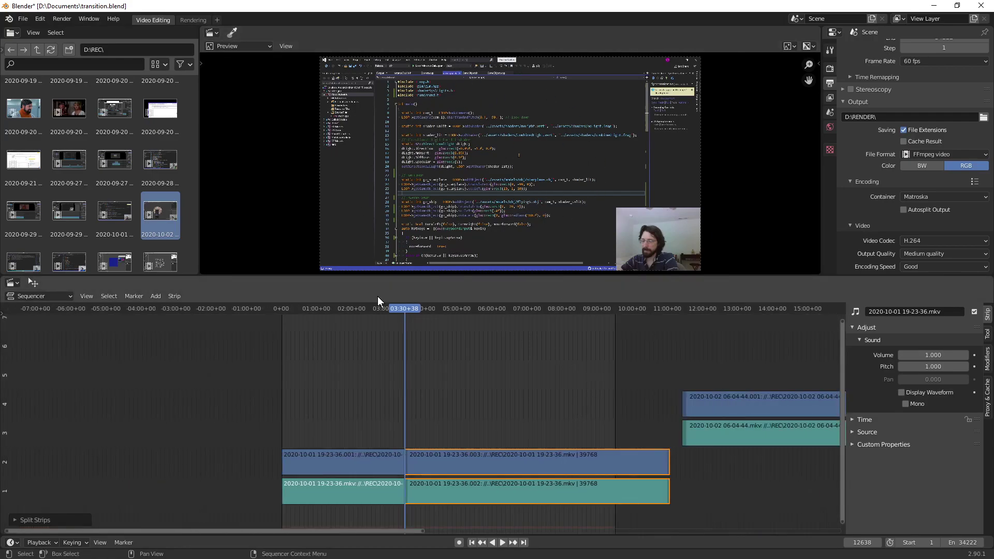
{"action": "scroll", "coordinate": [91, 200], "scroll_direction": "down", "scroll_amount": 3}
{"action": "left_click", "coordinate": [494, 365]}
{"action": "left_click_drag", "start_coordinate": [513, 399], "coordinate": [601, 523]}
{"action": "left_click_drag", "start_coordinate": [649, 345], "coordinate": [774, 456]}
{"action": "key", "text": "Delete"}
{"action": "key", "text": "Delete"}
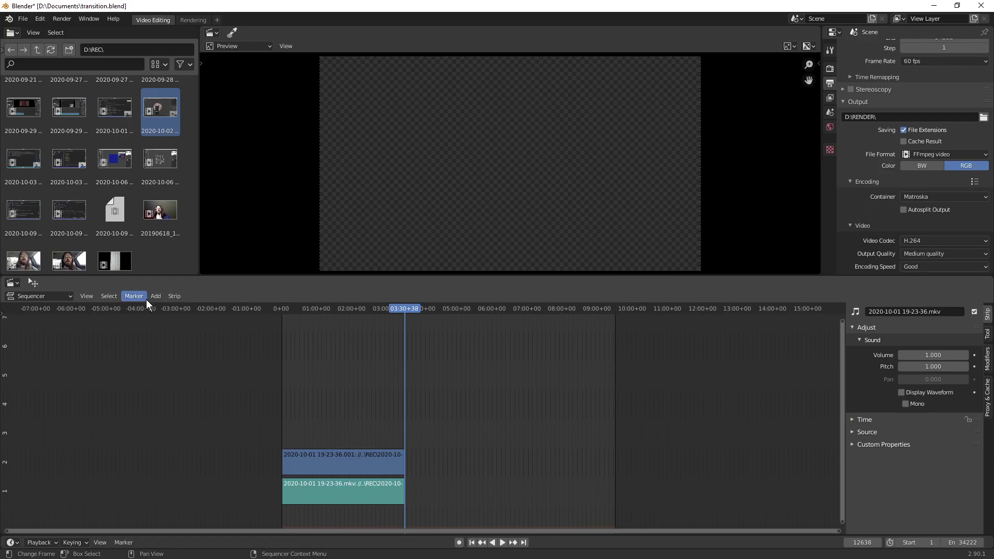
{"action": "left_click", "coordinate": [119, 175]}
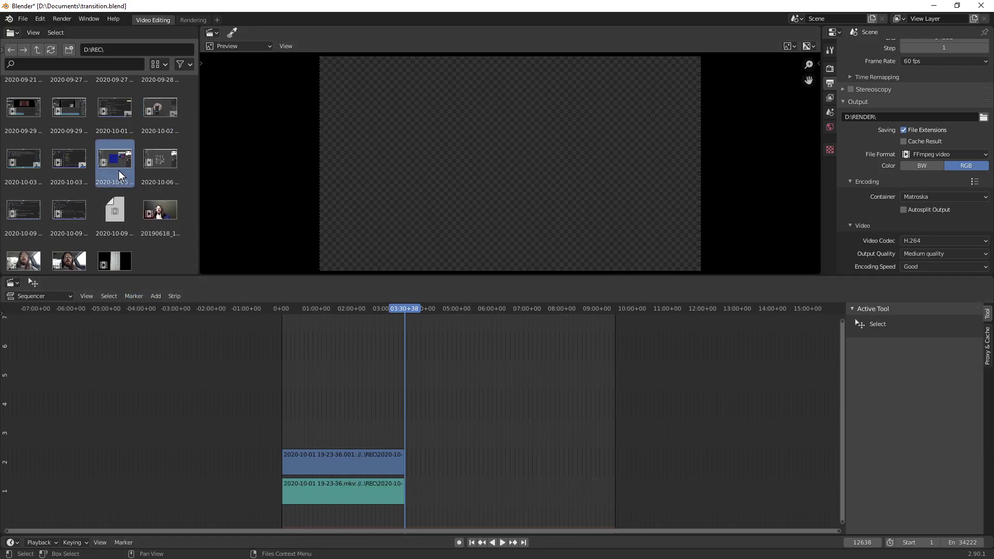
{"action": "left_click_drag", "start_coordinate": [111, 160], "coordinate": [479, 406]}
{"action": "scroll", "coordinate": [502, 369], "scroll_direction": "down", "scroll_amount": 3}
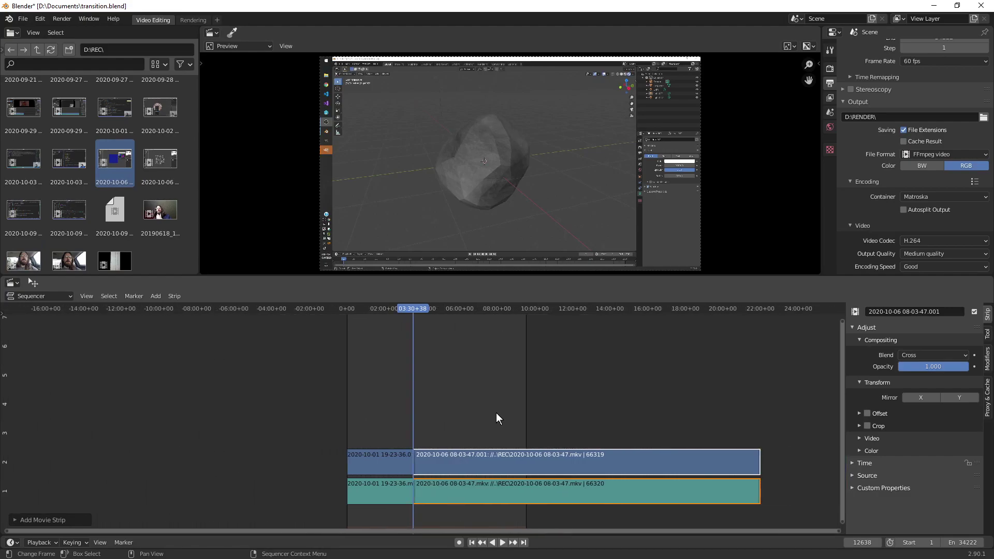
{"action": "scroll", "coordinate": [458, 365], "scroll_direction": "up", "scroll_amount": 2}
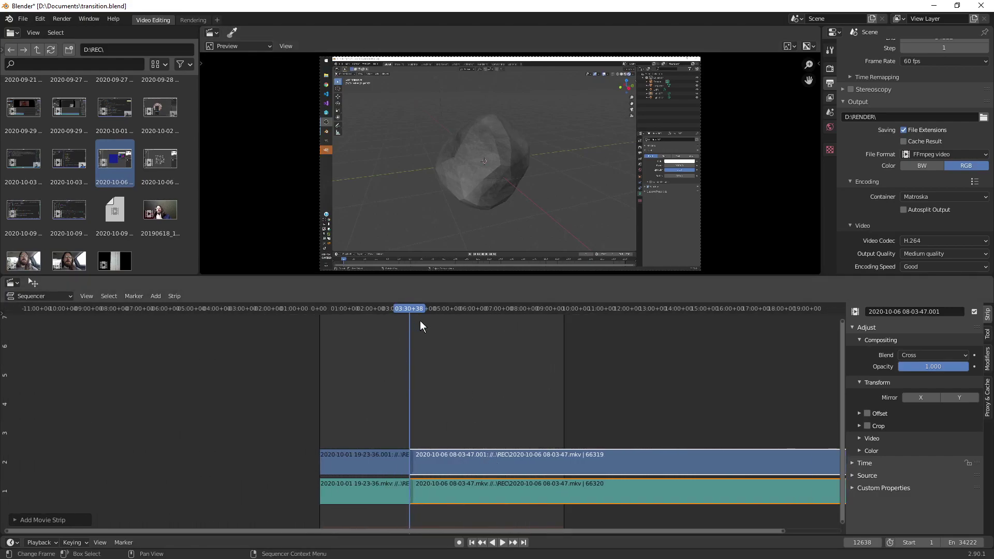
{"action": "scroll", "coordinate": [468, 452], "scroll_direction": "up", "scroll_amount": 8}
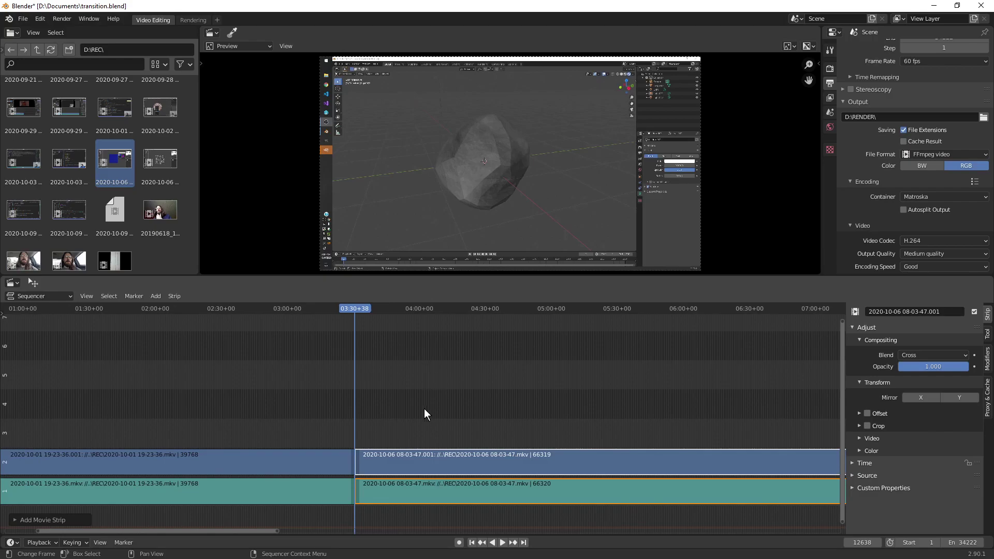
Play back the last part of the 2020-10-01 clip shortly before the cut to the 2020-10-06 clip.
{"action": "scroll", "coordinate": [396, 430], "scroll_direction": "up", "scroll_amount": 3}
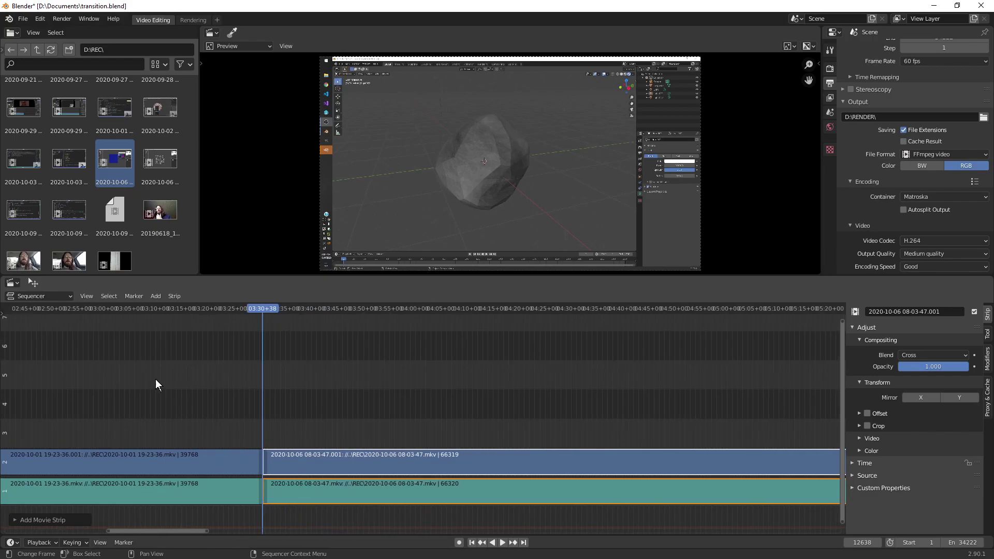
{"action": "scroll", "coordinate": [331, 383], "scroll_direction": "up", "scroll_amount": 2}
{"action": "left_click", "coordinate": [406, 467]}
{"action": "left_click", "coordinate": [493, 461]}
{"action": "left_click", "coordinate": [398, 461]}
{"action": "left_click", "coordinate": [519, 450]}
{"action": "left_click_drag", "start_coordinate": [537, 394], "coordinate": [615, 511]}
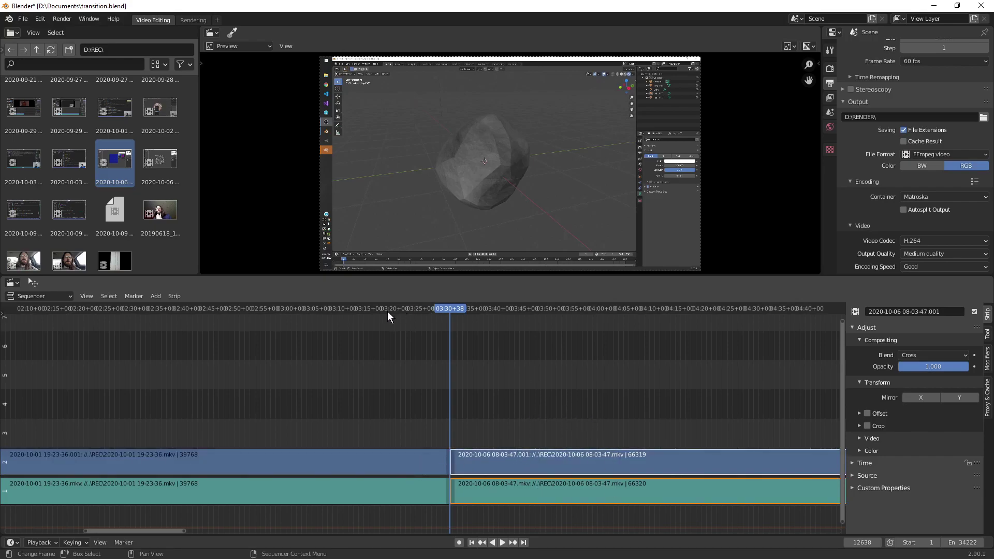
{"action": "left_click", "coordinate": [342, 307]}
{"action": "key", "text": "space"}
{"action": "left_click_drag", "start_coordinate": [534, 419], "coordinate": [242, 395]}
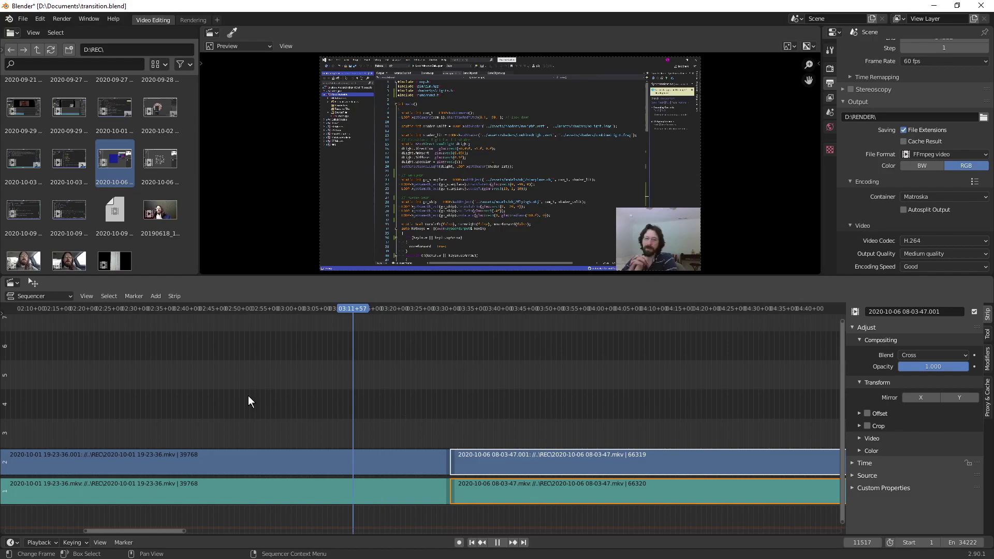
{"action": "key", "text": "space"}
Move the 2020-10-01 clip's video and sound strips up to channels 6 and 5 so their end overlaps the start of the 2020-10-06 clip.
{"action": "left_click", "coordinate": [331, 464]}
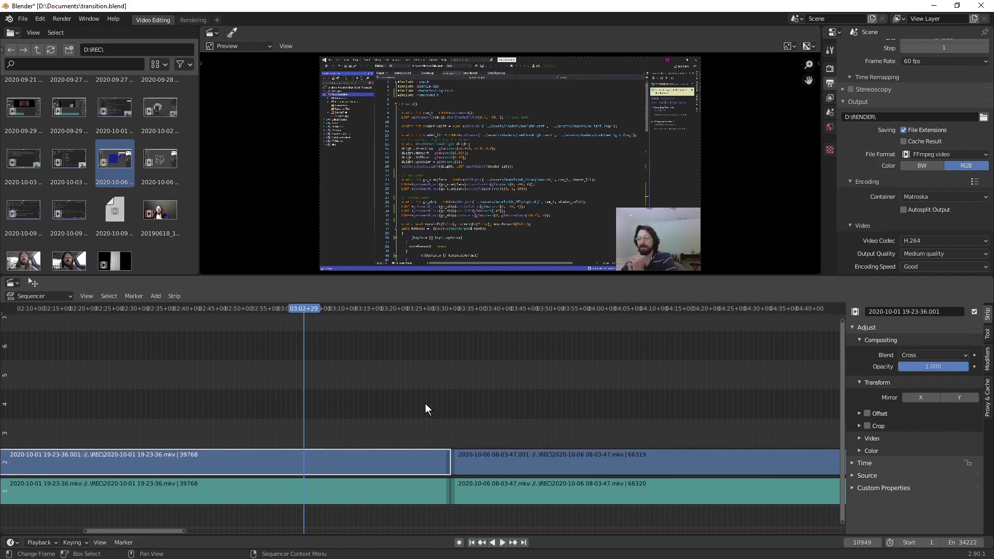
{"action": "left_click_drag", "start_coordinate": [367, 424], "coordinate": [414, 518]}
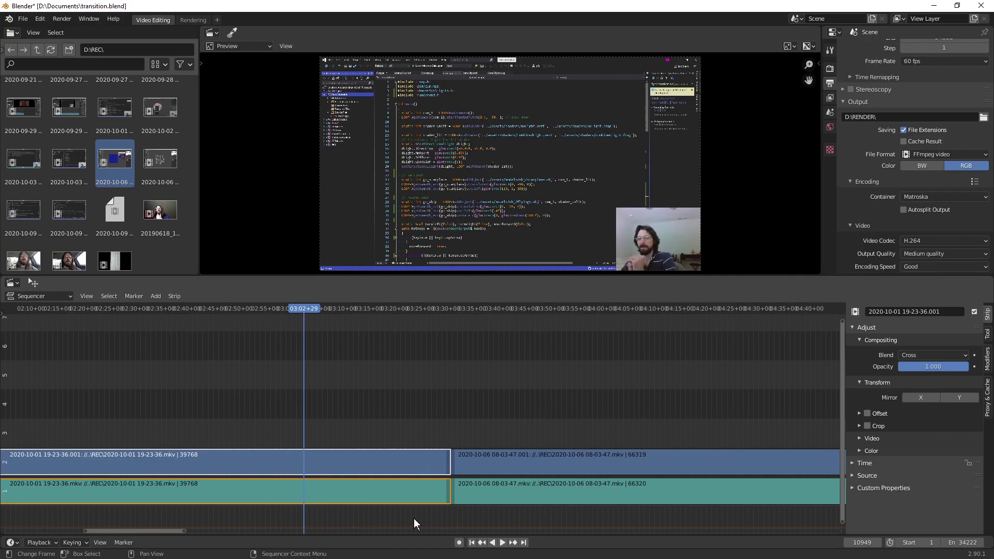
{"action": "key", "text": "g"}
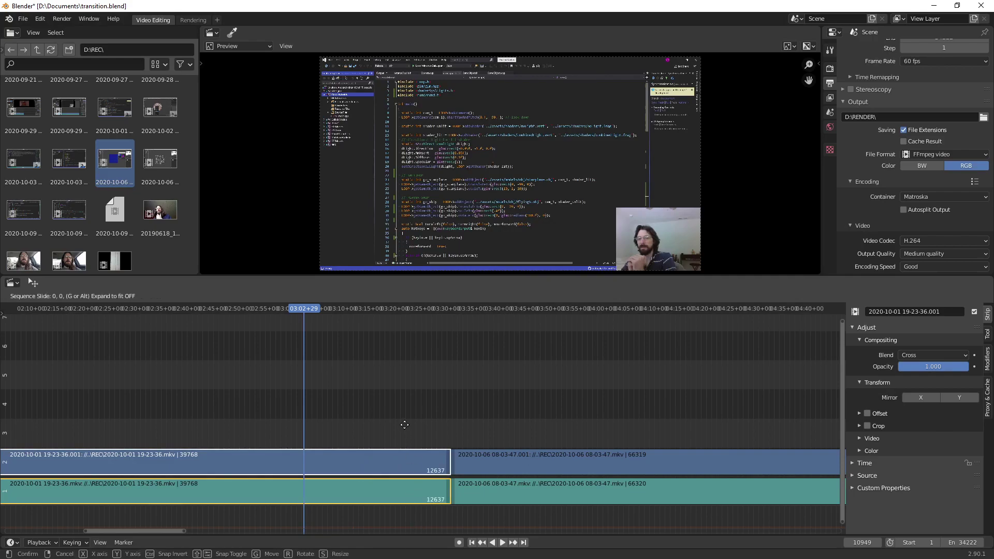
{"action": "mouse_move", "coordinate": [405, 424]}
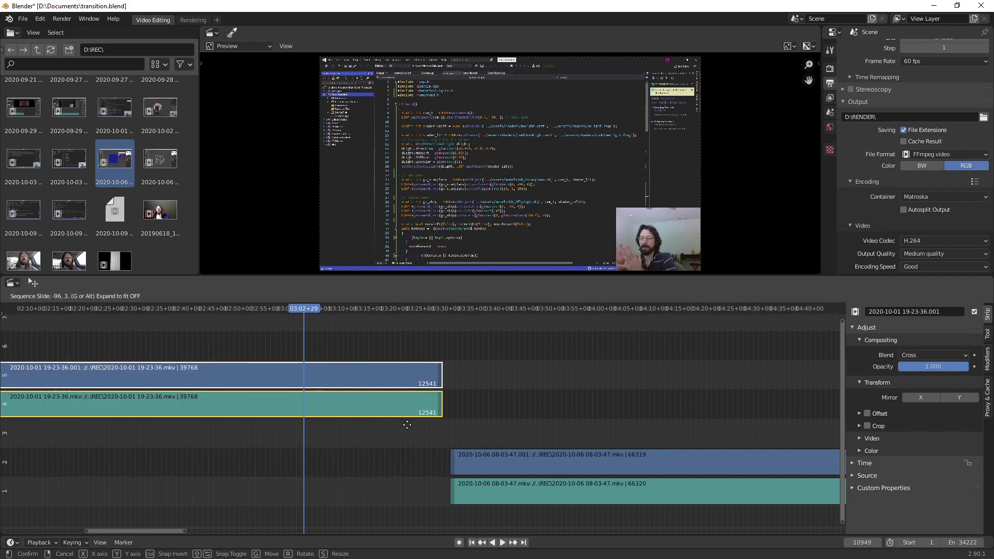
{"action": "mouse_move", "coordinate": [439, 413]}
{"action": "left_click", "coordinate": [474, 384]}
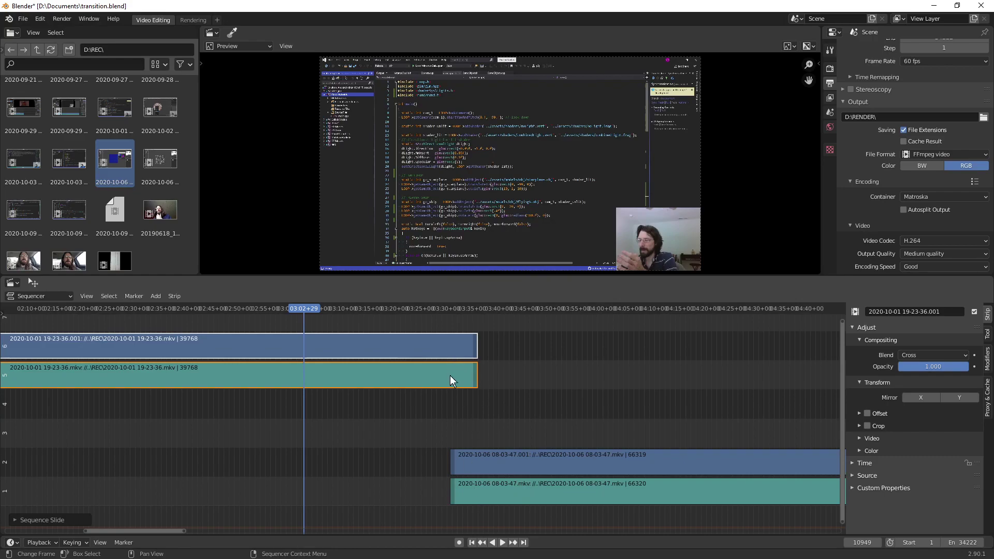
Move the 2020-10-01 video and sound strips to channels 5 and 4, ending at about 03:32+24.
{"action": "middle_click_drag", "start_coordinate": [443, 440], "coordinate": [643, 326], "text": "ctrl"}
{"action": "scroll", "coordinate": [715, 423], "scroll_direction": "up", "scroll_amount": 2}
{"action": "middle_click_drag", "start_coordinate": [727, 421], "coordinate": [454, 413]}
{"action": "scroll", "coordinate": [480, 430], "scroll_direction": "up", "scroll_amount": 3}
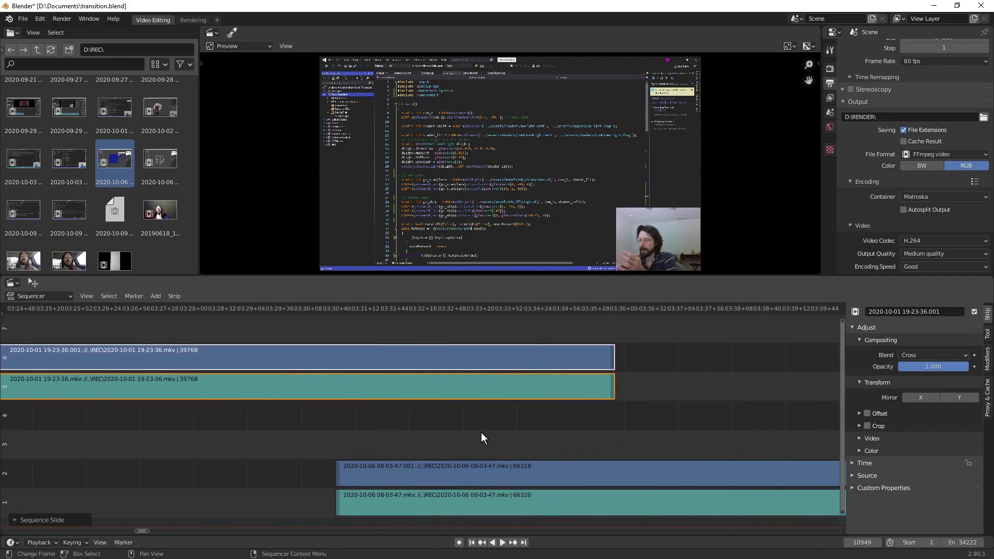
{"action": "left_click", "coordinate": [785, 308]}
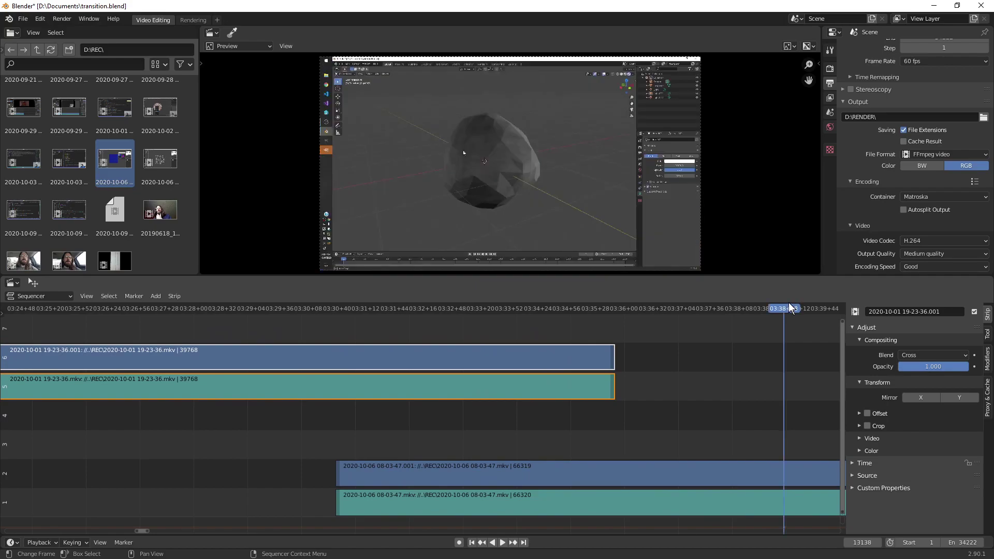
{"action": "left_click_drag", "start_coordinate": [337, 326], "coordinate": [374, 418]}
{"action": "left_click_drag", "start_coordinate": [289, 329], "coordinate": [395, 419]}
{"action": "key", "text": "g"}
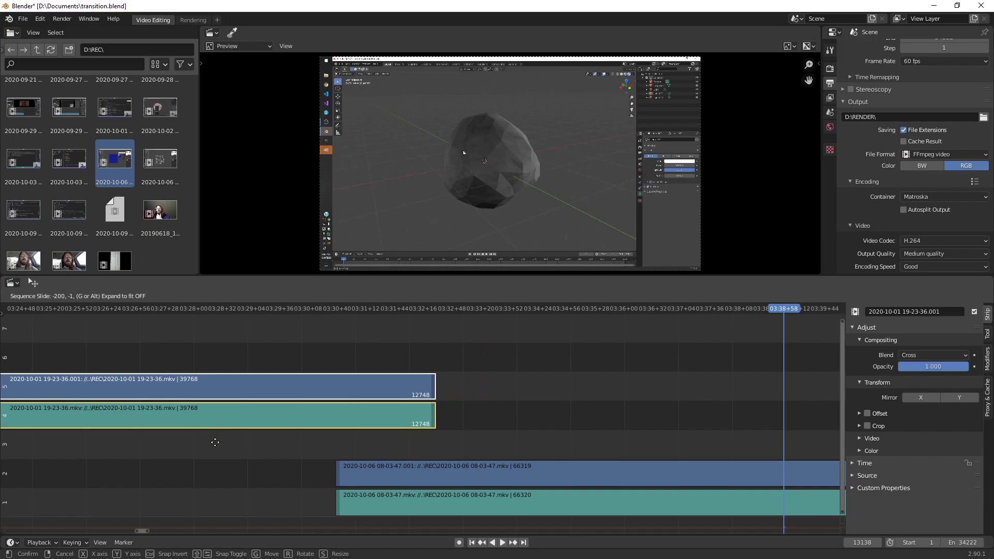
{"action": "key", "text": "x"}
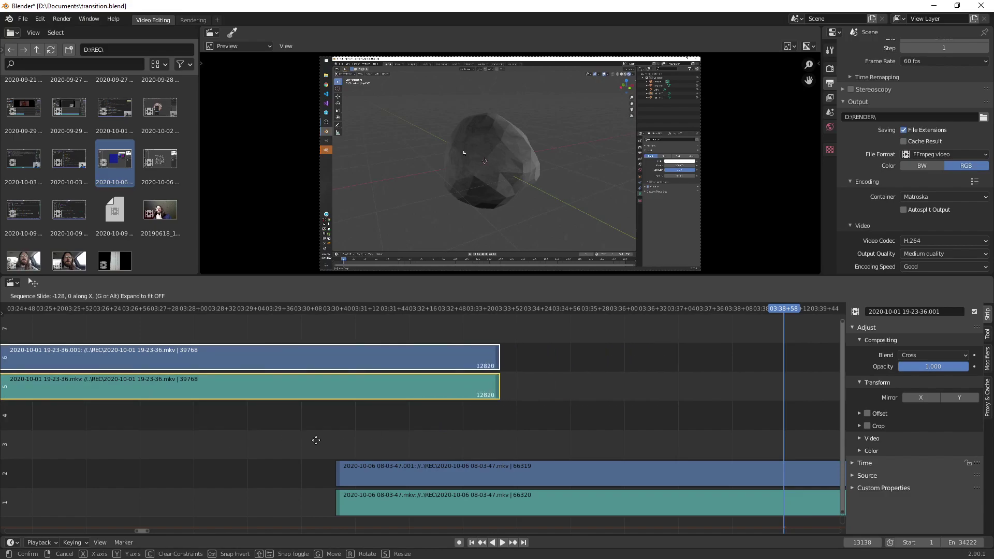
{"action": "key", "text": "x"}
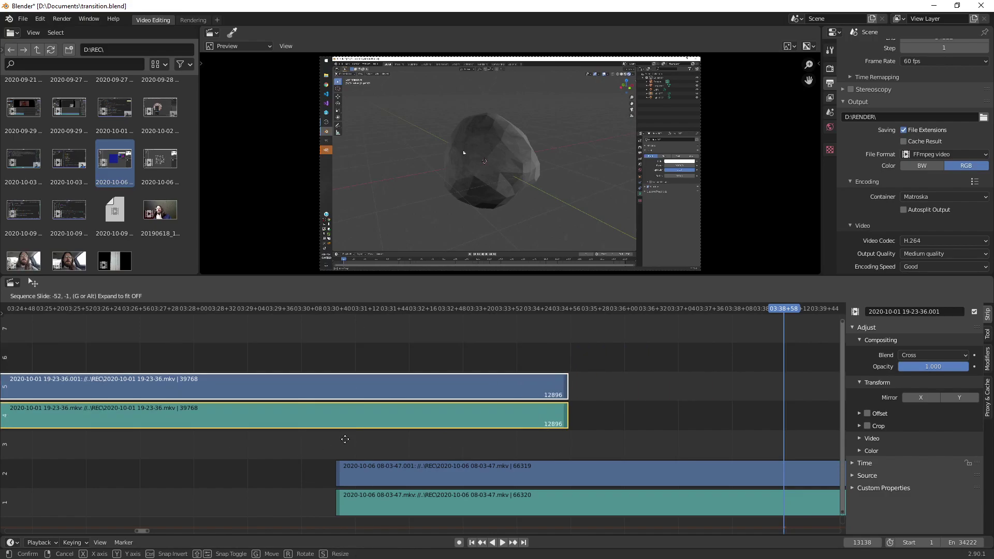
{"action": "left_click", "coordinate": [299, 467]}
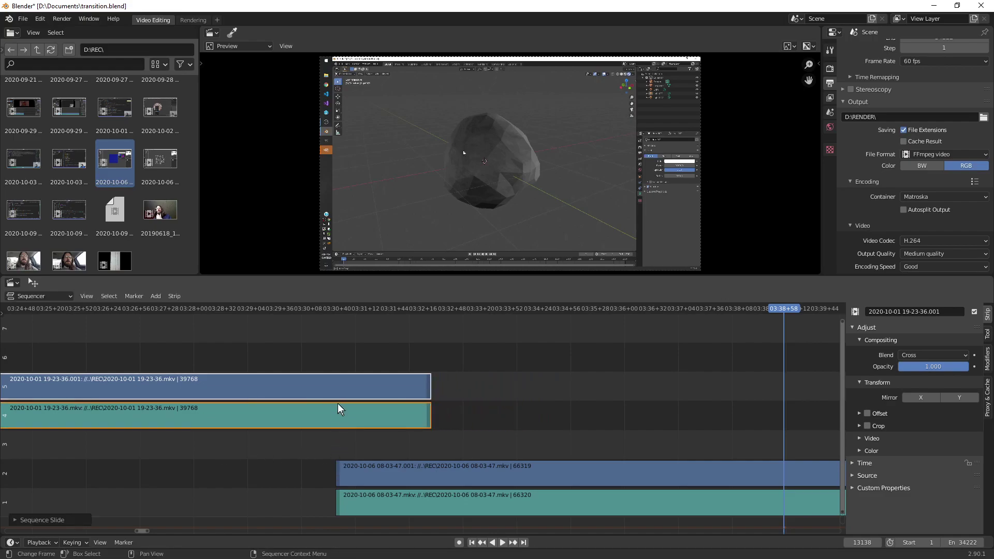
Slide the 2020-10-01 strips earlier to end at about 03:32, overlapping the 2020-10-06 clip by about 83 frames.
{"action": "scroll", "coordinate": [324, 324], "scroll_direction": "up", "scroll_amount": 5}
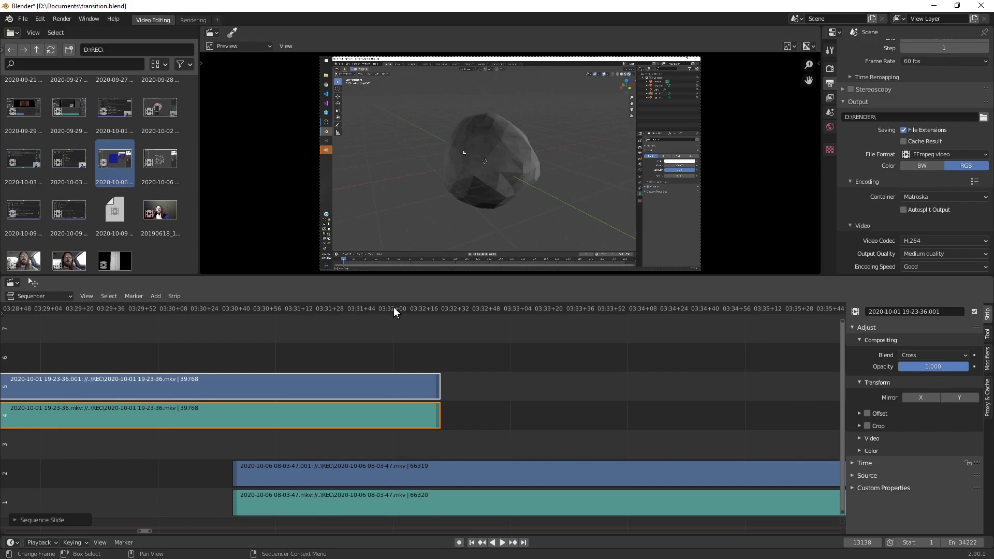
{"action": "left_click_drag", "start_coordinate": [338, 328], "coordinate": [403, 437]}
{"action": "key", "text": "g"}
{"action": "left_click", "coordinate": [358, 427]}
{"action": "left_click", "coordinate": [441, 435]}
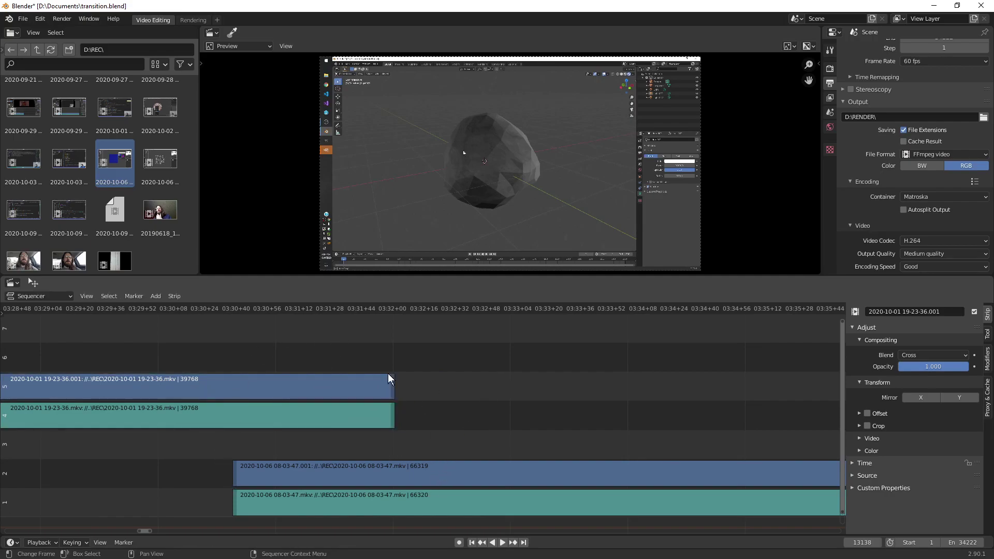
Add a Wipe transition from the 2020-10-01 video strip to the 2020-10-06 video strip.
{"action": "left_click", "coordinate": [281, 383]}
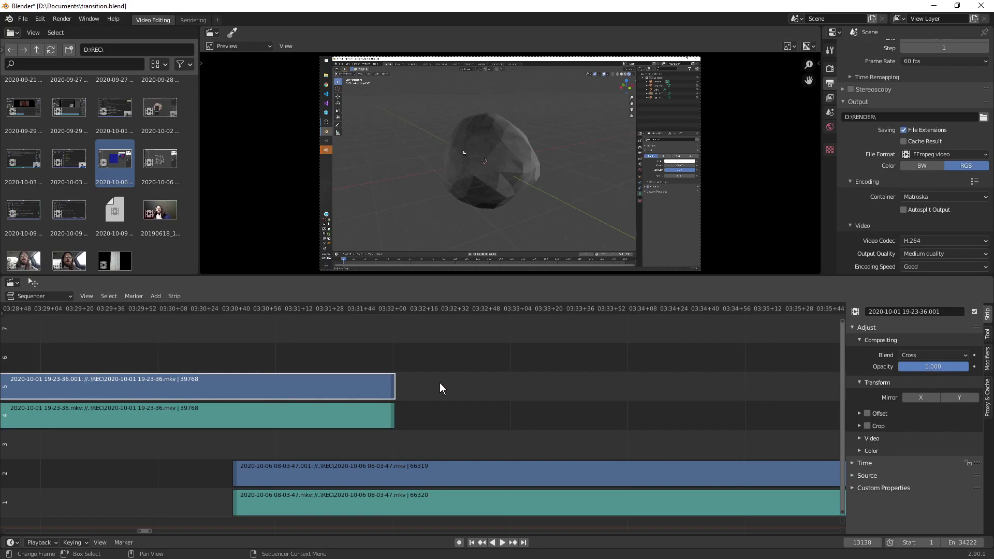
{"action": "left_click", "coordinate": [421, 468], "text": "shift"}
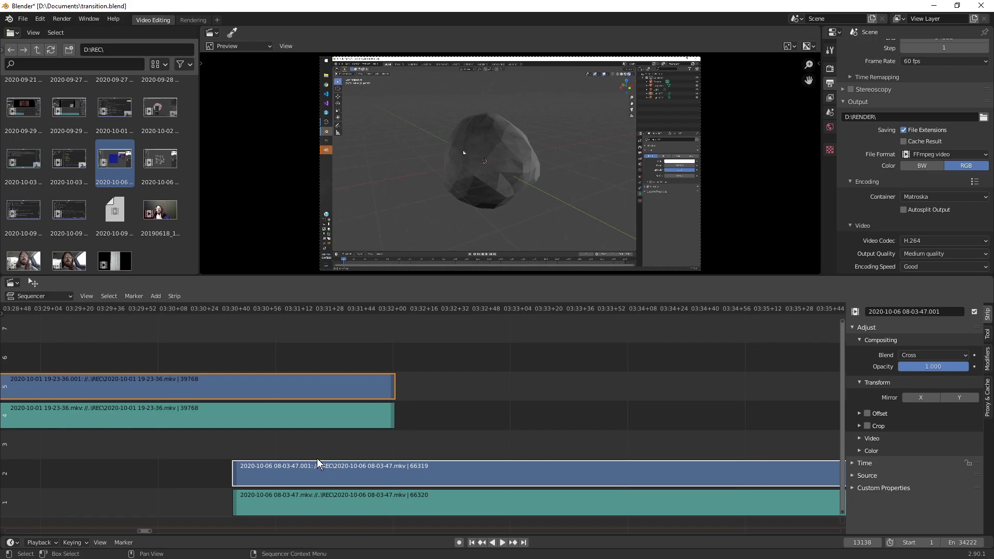
{"action": "left_click", "coordinate": [158, 297]}
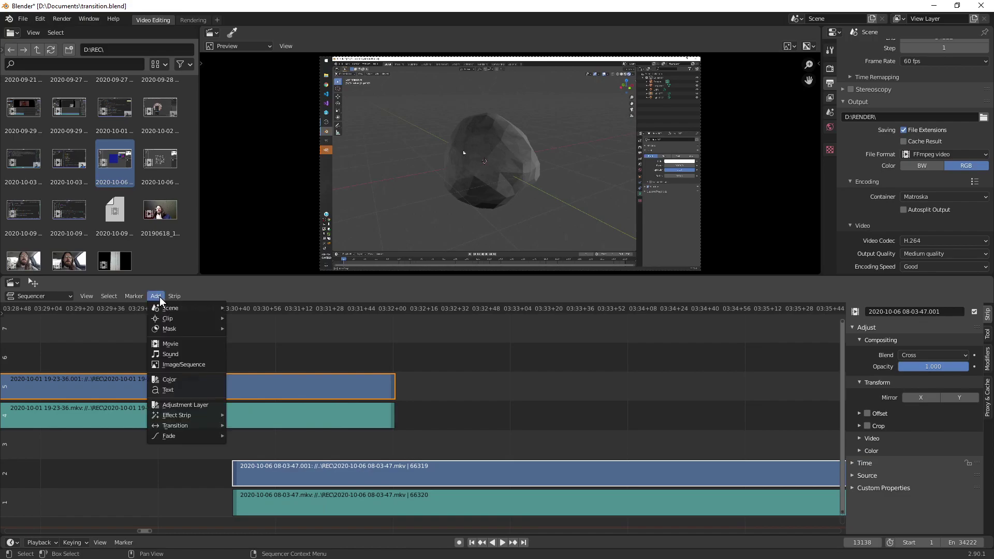
{"action": "mouse_move", "coordinate": [176, 426]}
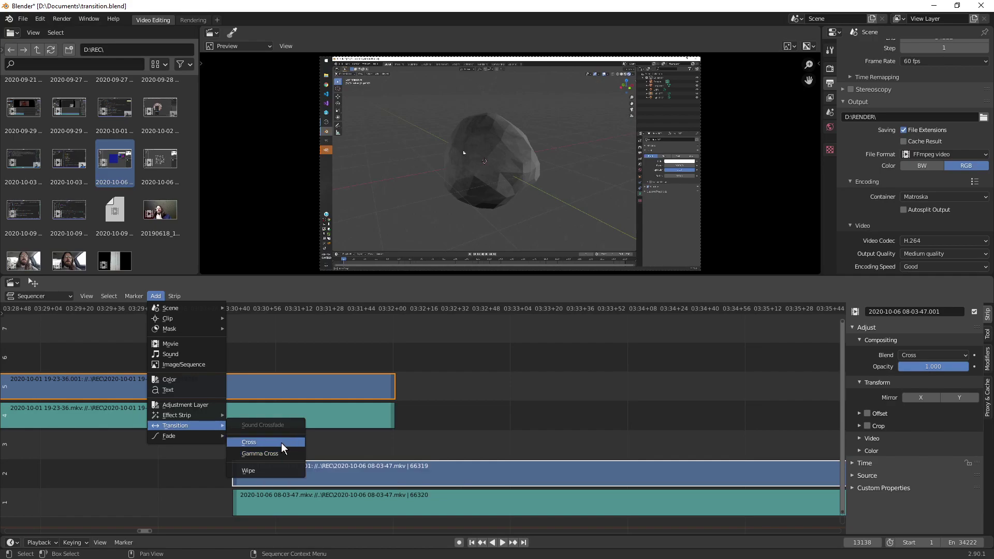
{"action": "left_click", "coordinate": [264, 471]}
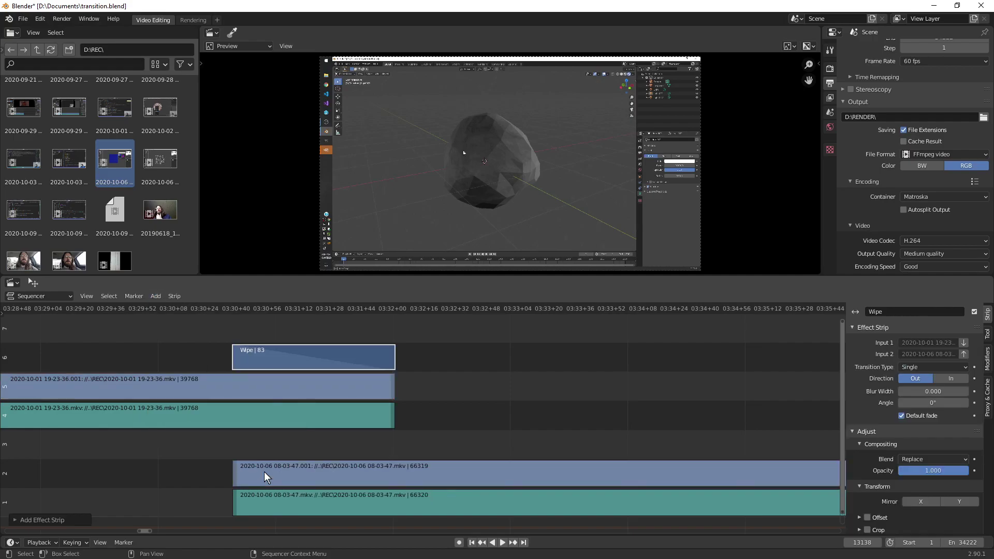
{"action": "left_click", "coordinate": [334, 358]}
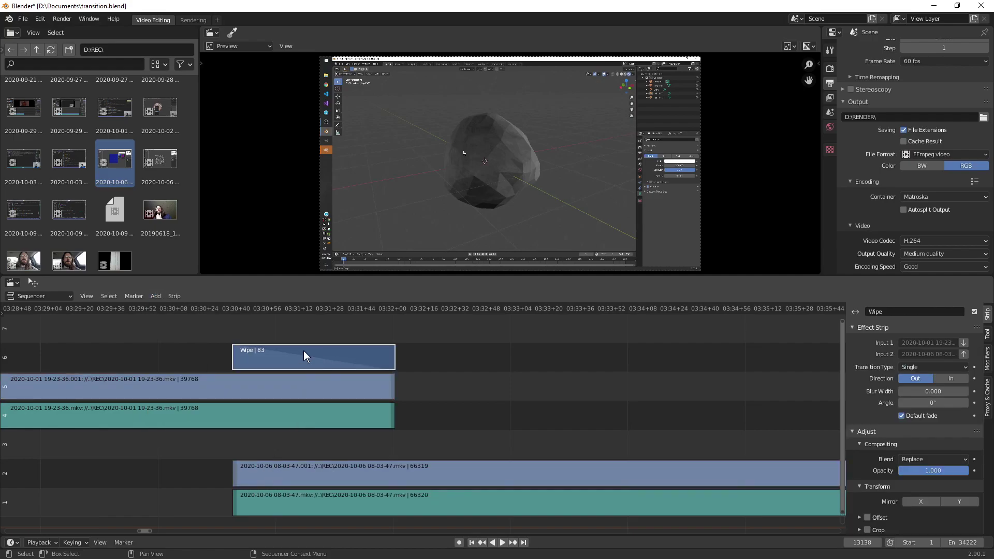
Delete the Wipe transition strip above the overlap of the two clips.
{"action": "left_click", "coordinate": [161, 296]}
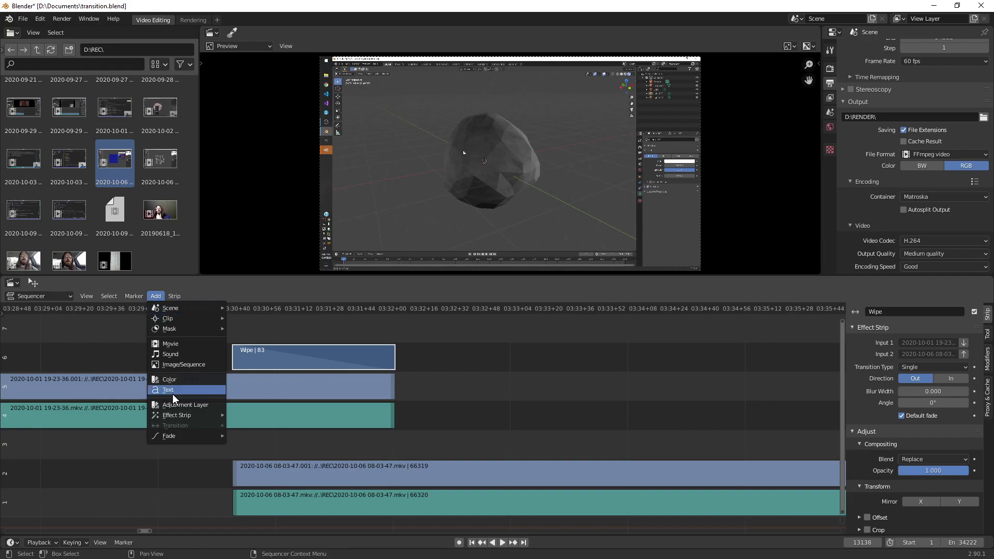
{"action": "left_click", "coordinate": [331, 387]}
{"action": "left_click", "coordinate": [396, 475]}
{"action": "left_click", "coordinate": [352, 360]}
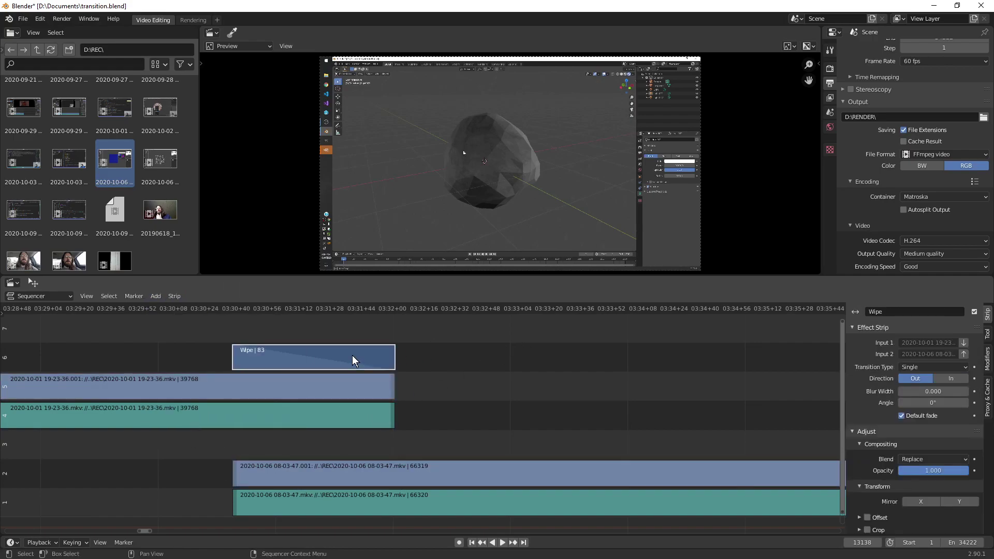
{"action": "key", "text": "Delete"}
Create a Wipe transition over the overlap, with the 2020-10-01 video strip as first input and the 2020-10-06 video strip as second.
{"action": "left_click", "coordinate": [338, 378]}
{"action": "left_click", "coordinate": [365, 467], "text": "shift"}
{"action": "key", "text": "shift+a"}
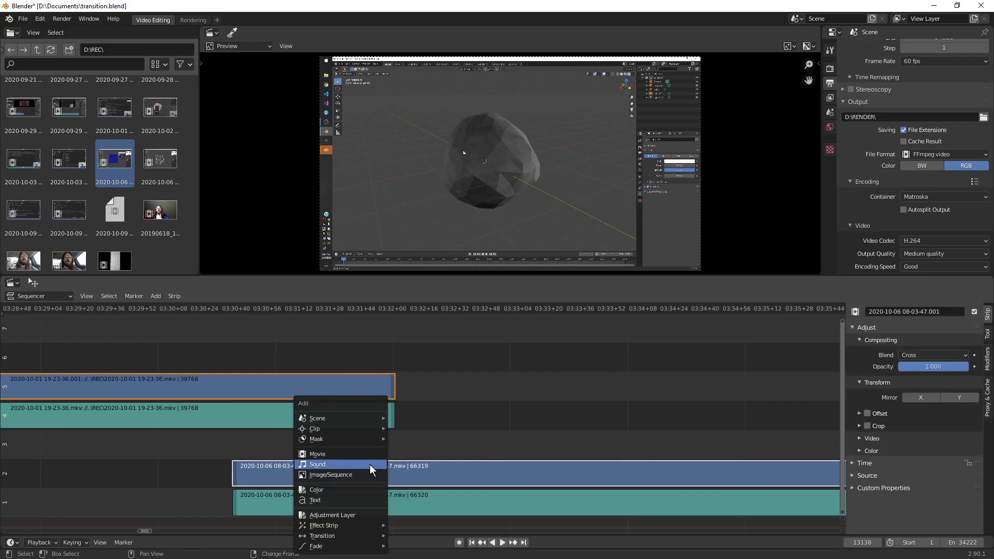
{"action": "mouse_move", "coordinate": [347, 532]}
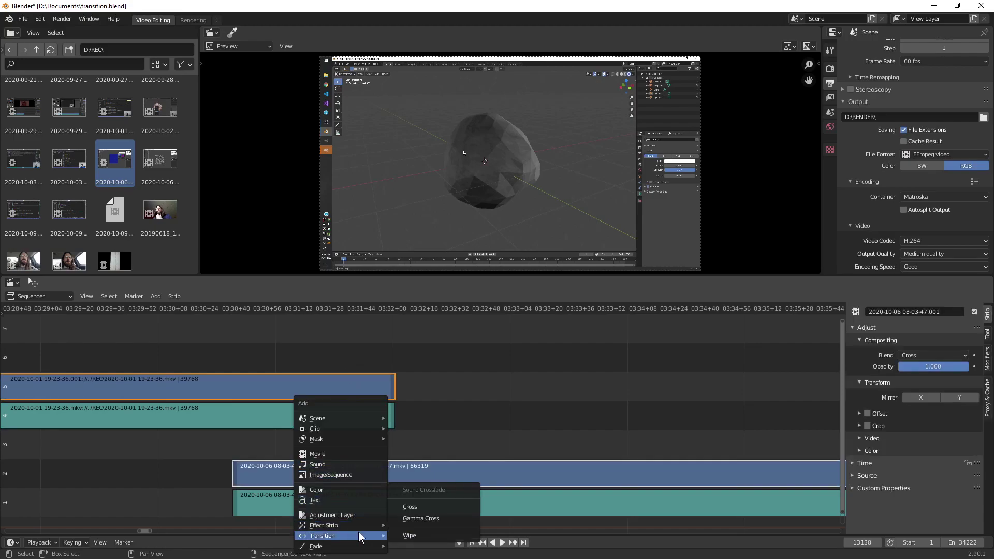
{"action": "left_click", "coordinate": [438, 530]}
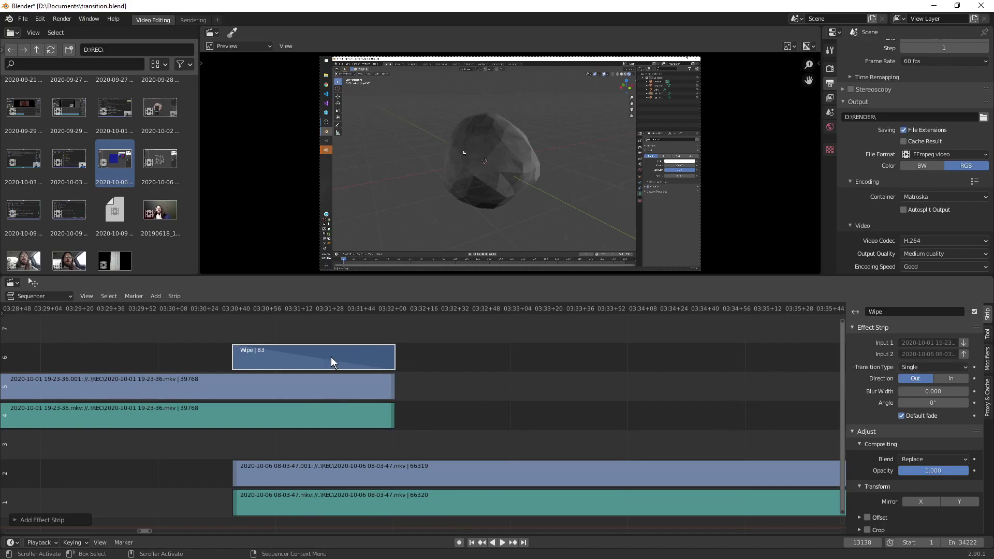
{"action": "left_click", "coordinate": [524, 398]}
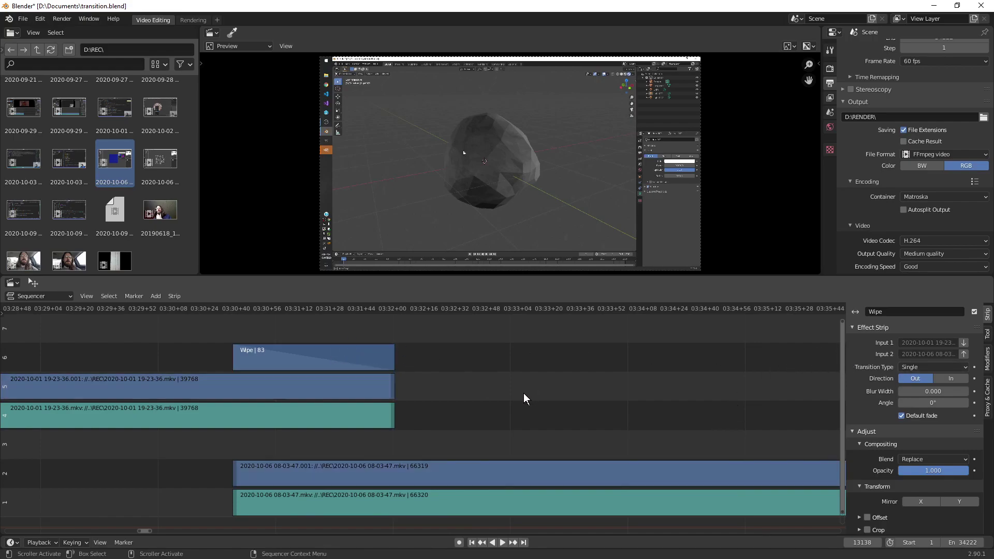
Select the Wipe strip and examine its tool, modifier, proxy and cache settings, ending on its strip properties.
{"action": "left_click", "coordinate": [332, 350]}
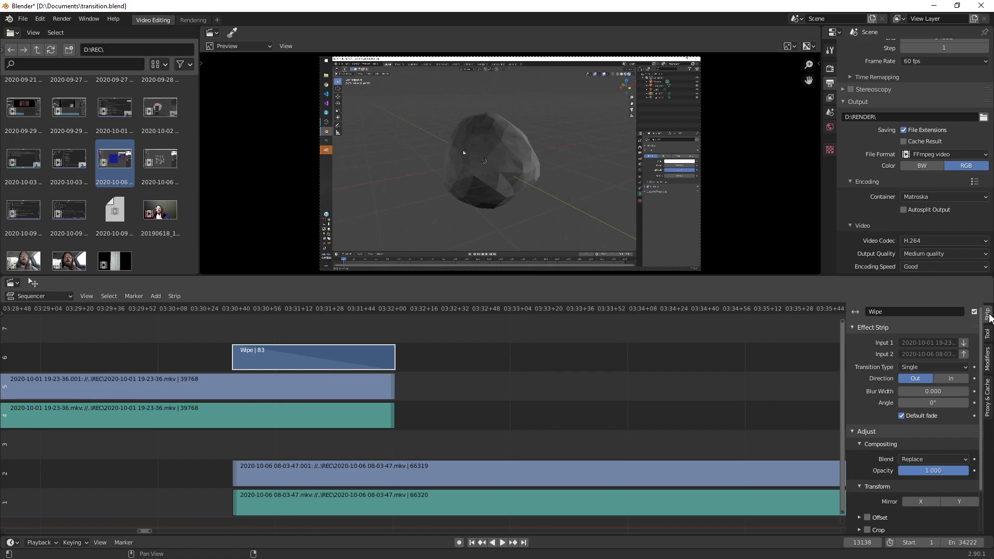
{"action": "left_click", "coordinate": [988, 335]}
{"action": "left_click", "coordinate": [987, 314]}
{"action": "left_click", "coordinate": [988, 335]}
{"action": "left_click", "coordinate": [987, 360]}
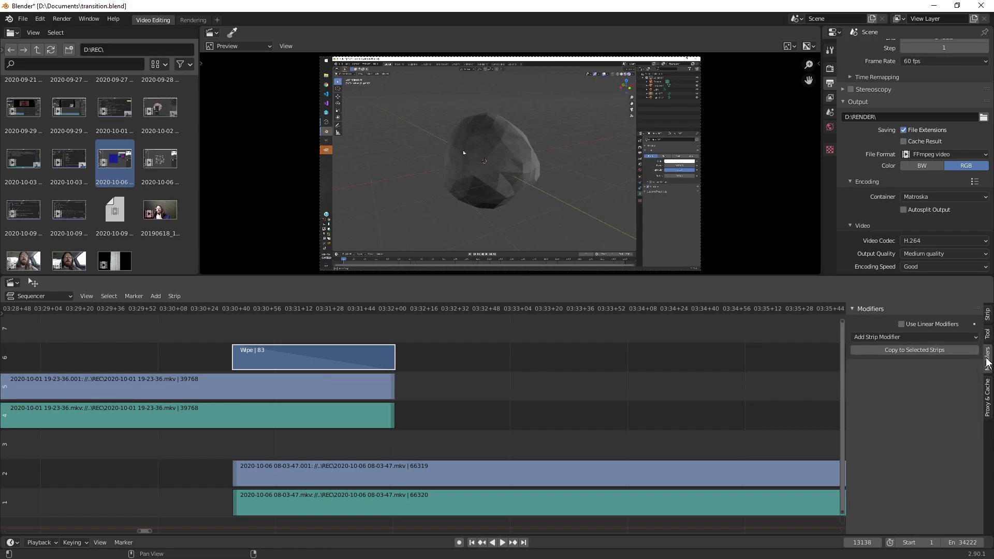
{"action": "left_click", "coordinate": [987, 397]}
{"action": "left_click", "coordinate": [988, 315]}
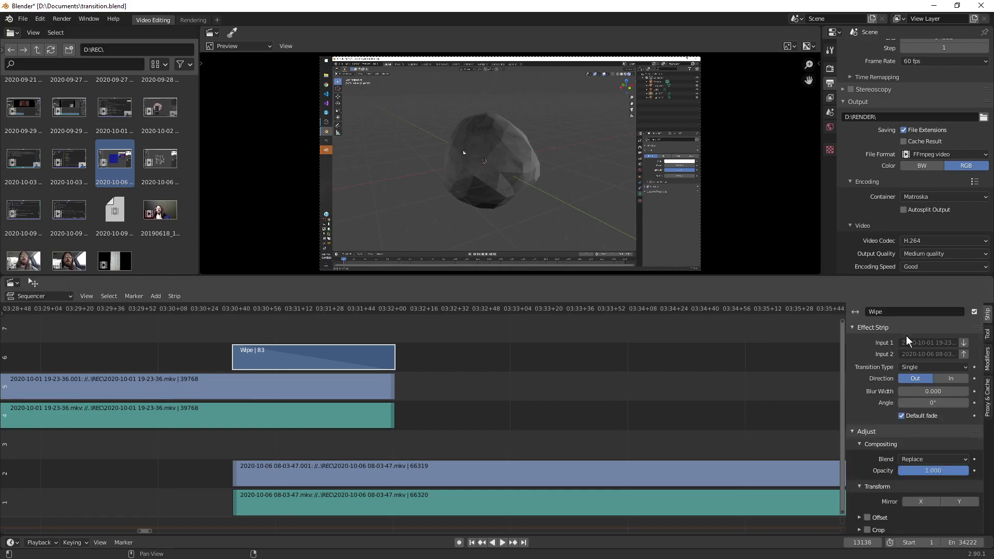
Keep the Wipe's transition type at Single and preview the transition partway through at frame 12682.
{"action": "left_click_drag", "start_coordinate": [845, 365], "coordinate": [769, 357]}
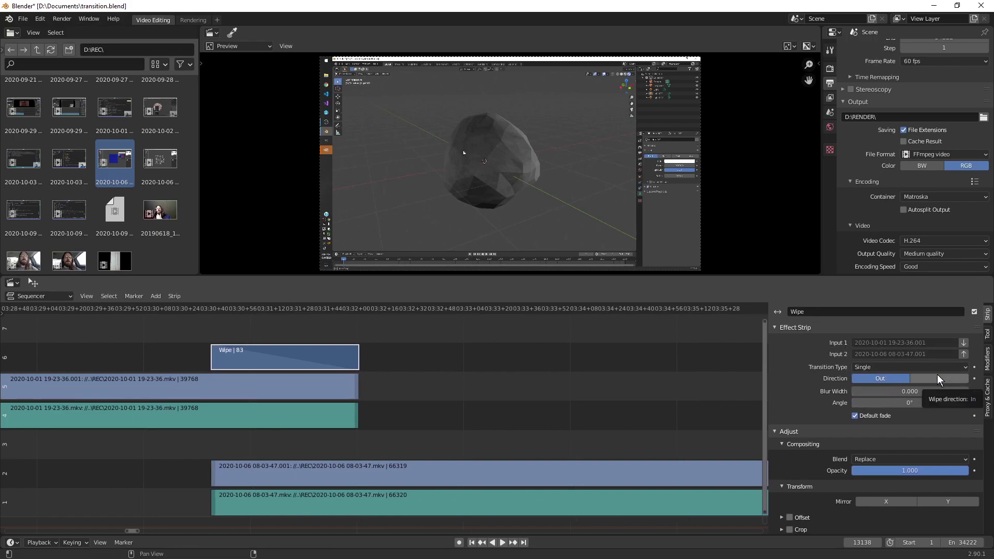
{"action": "left_click", "coordinate": [891, 365]}
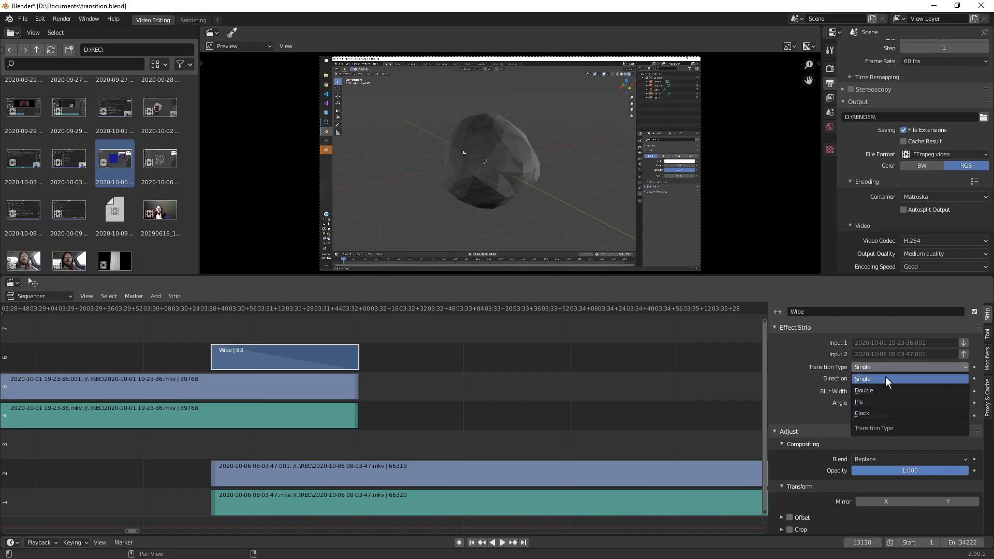
{"action": "left_click", "coordinate": [875, 378]}
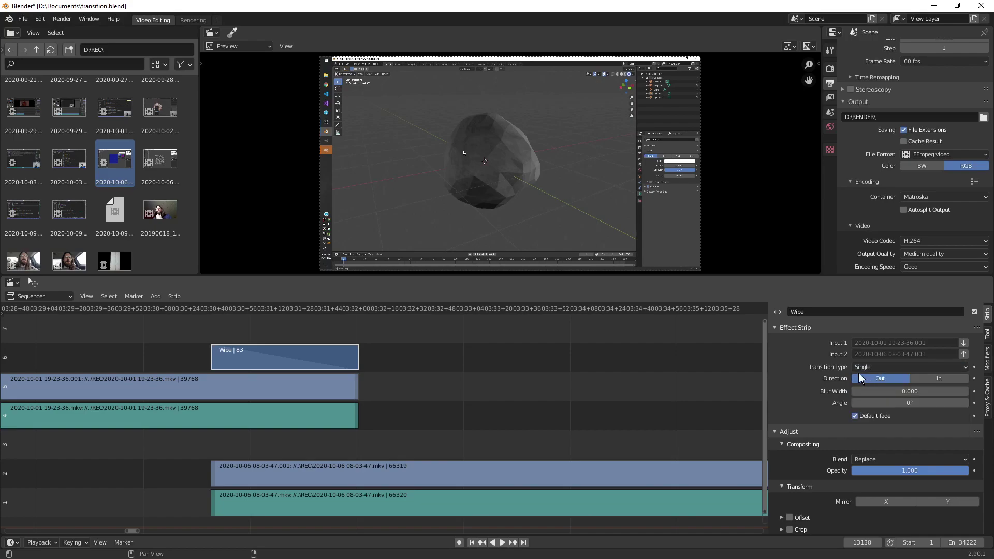
{"action": "left_click", "coordinate": [290, 309]}
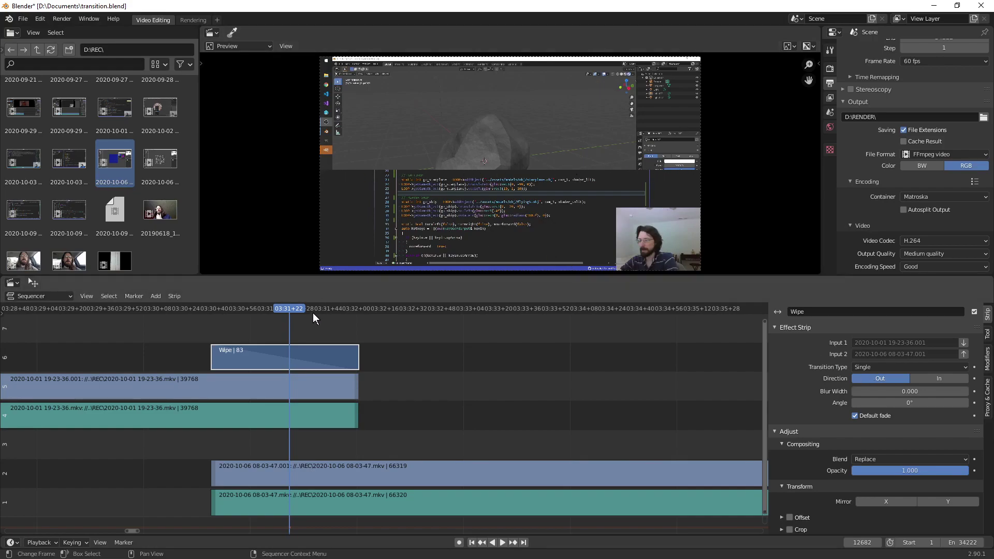
Try the Wipe's direction at In, check it partway through the transition, and return the direction to Out.
{"action": "mouse_move", "coordinate": [288, 307]}
{"action": "left_mouse_down"}
{"action": "mouse_move", "coordinate": [328, 306]}
{"action": "mouse_move", "coordinate": [255, 310]}
{"action": "mouse_move", "coordinate": [281, 306]}
{"action": "left_mouse_up"}
{"action": "left_click", "coordinate": [947, 378]}
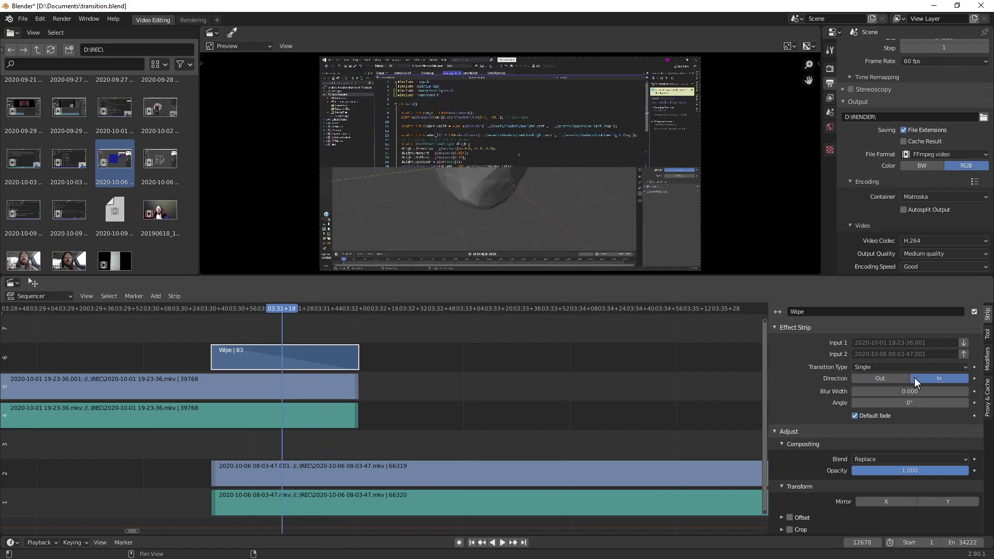
{"action": "mouse_move", "coordinate": [296, 307]}
{"action": "left_mouse_down"}
{"action": "mouse_move", "coordinate": [329, 307]}
{"action": "mouse_move", "coordinate": [298, 311]}
{"action": "left_mouse_up"}
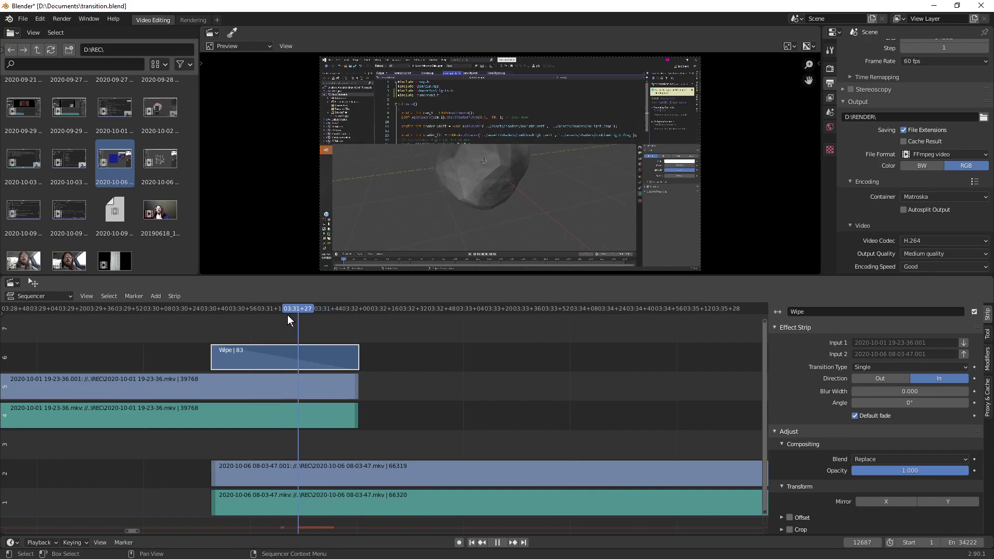
{"action": "left_click", "coordinate": [290, 309]}
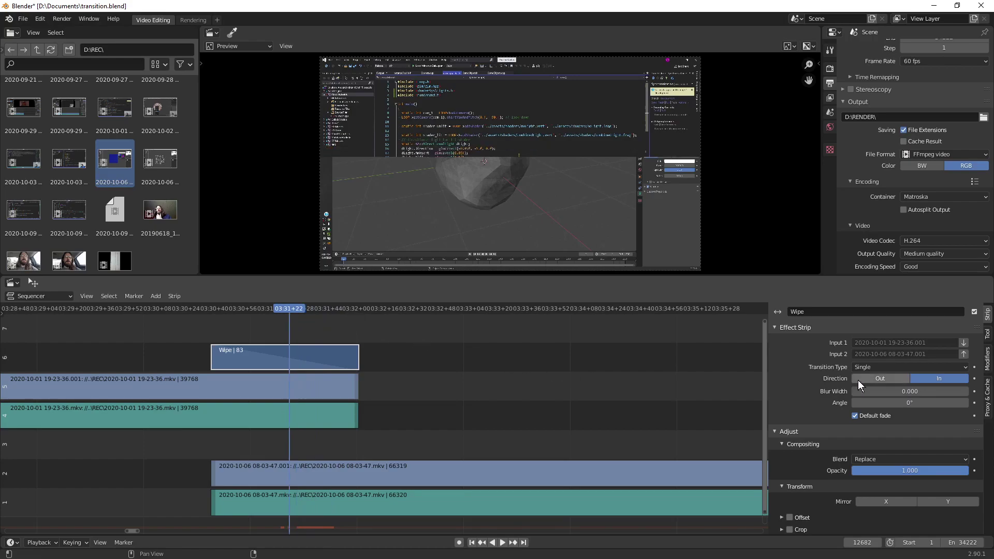
{"action": "left_click", "coordinate": [896, 379]}
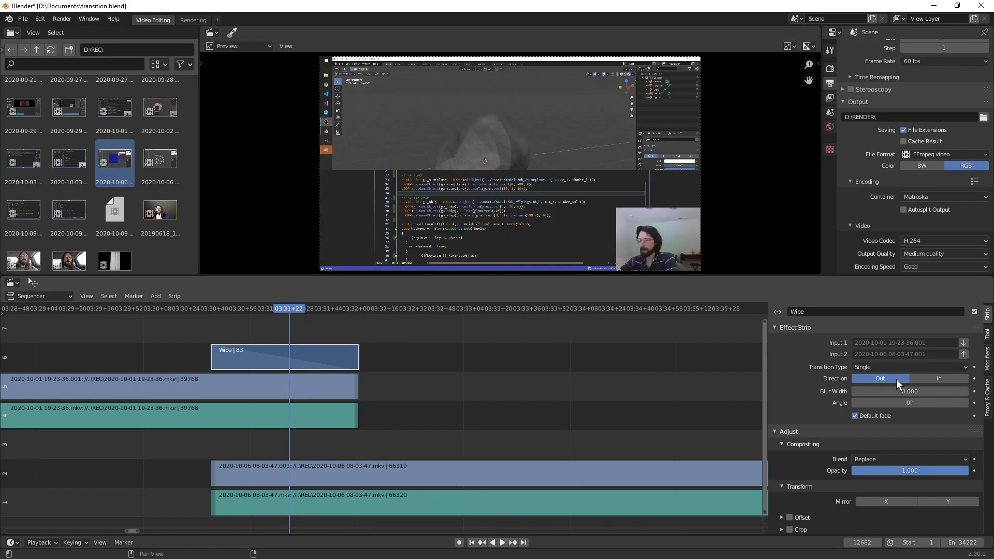
Set the Wipe's angle to 90° and play back the transition.
{"action": "left_click", "coordinate": [910, 402]}
{"action": "type", "text": "0d"}
{"action": "type", "text": "90"}
{"action": "key", "text": "Return"}
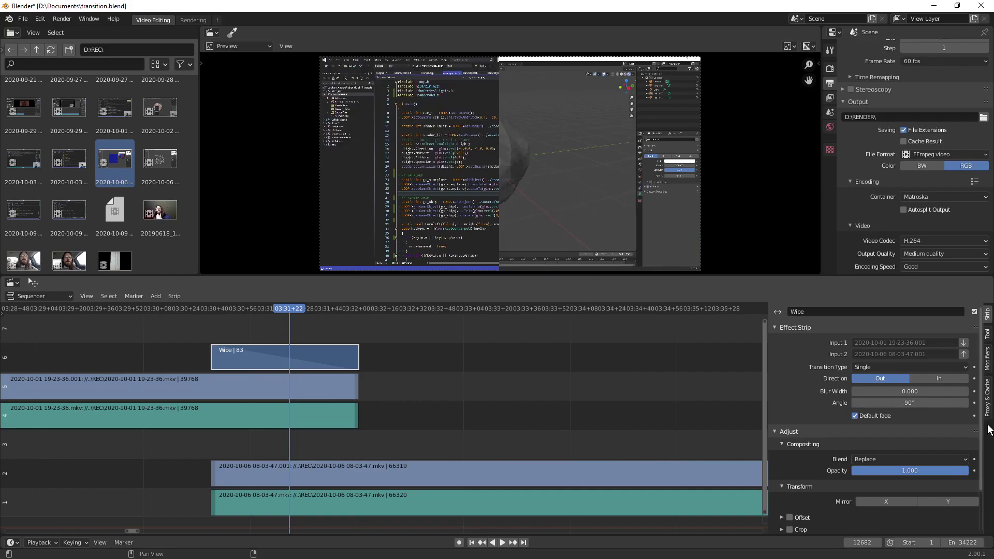
{"action": "key", "text": "space"}
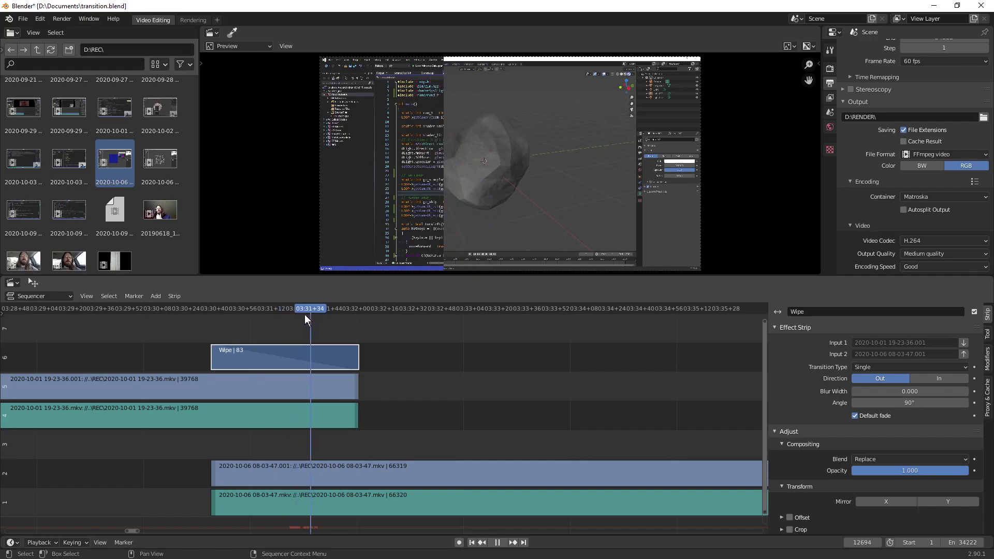
{"action": "key", "text": "space"}
Set the Wipe's angle to 45°.
{"action": "left_click", "coordinate": [939, 401]}
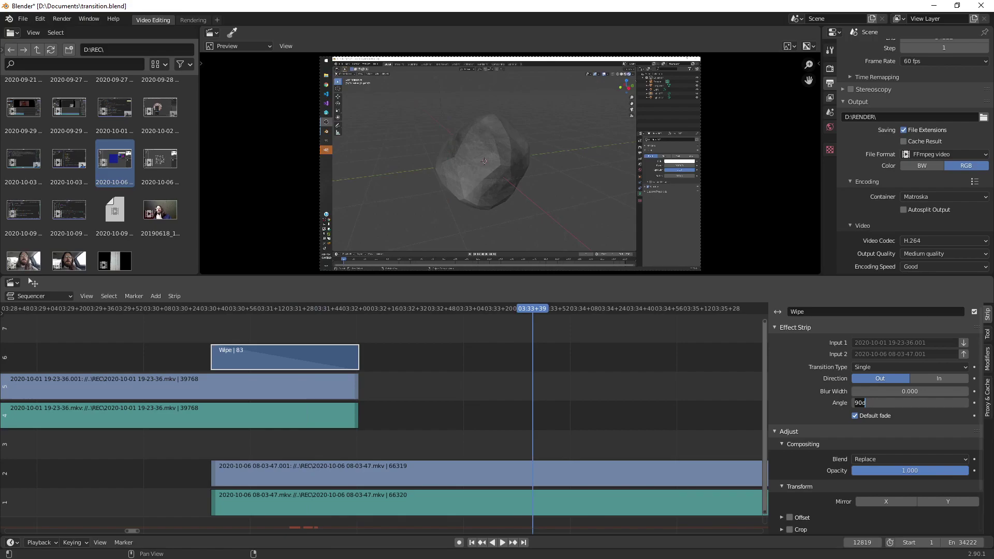
{"action": "key", "text": "BackSpace"}
{"action": "key", "text": "BackSpace"}
{"action": "key", "text": "BackSpace"}
{"action": "type", "text": "45"}
{"action": "key", "text": "Return"}
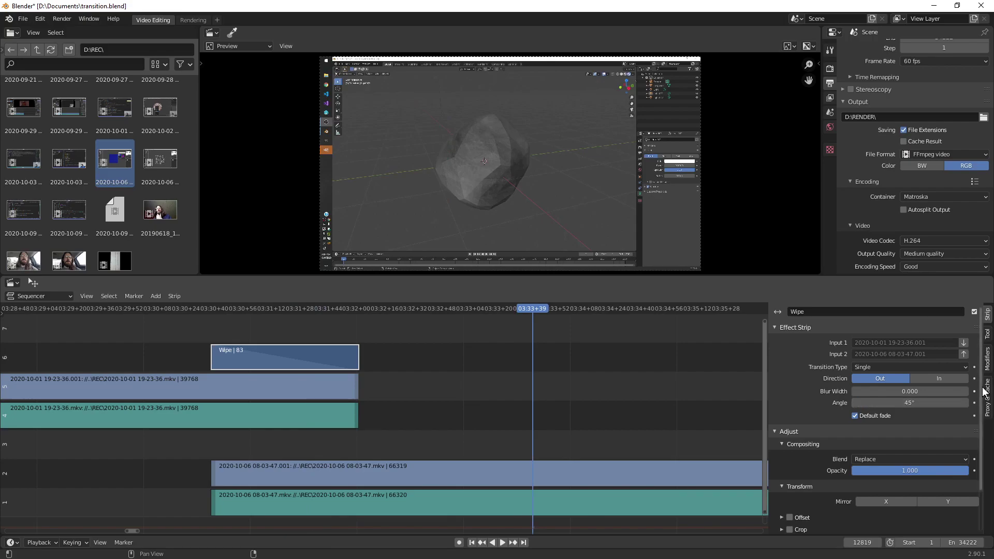
Play back and scrub through the 45° Wipe, stopping at frame 12677.
{"action": "left_click", "coordinate": [282, 308]}
{"action": "key", "text": "space"}
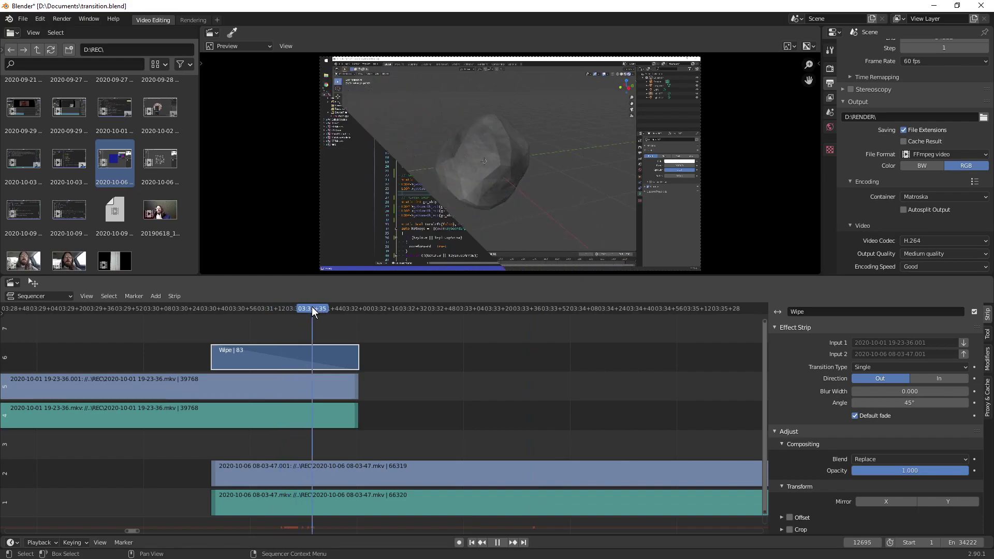
{"action": "left_click_drag", "start_coordinate": [312, 310], "coordinate": [238, 308]}
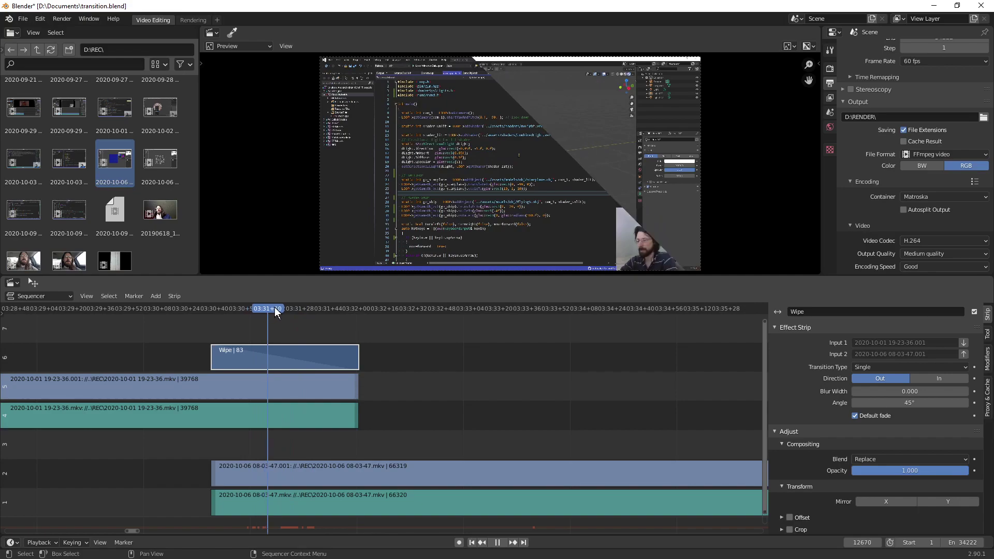
{"action": "key", "text": "space"}
{"action": "left_click", "coordinate": [280, 310]}
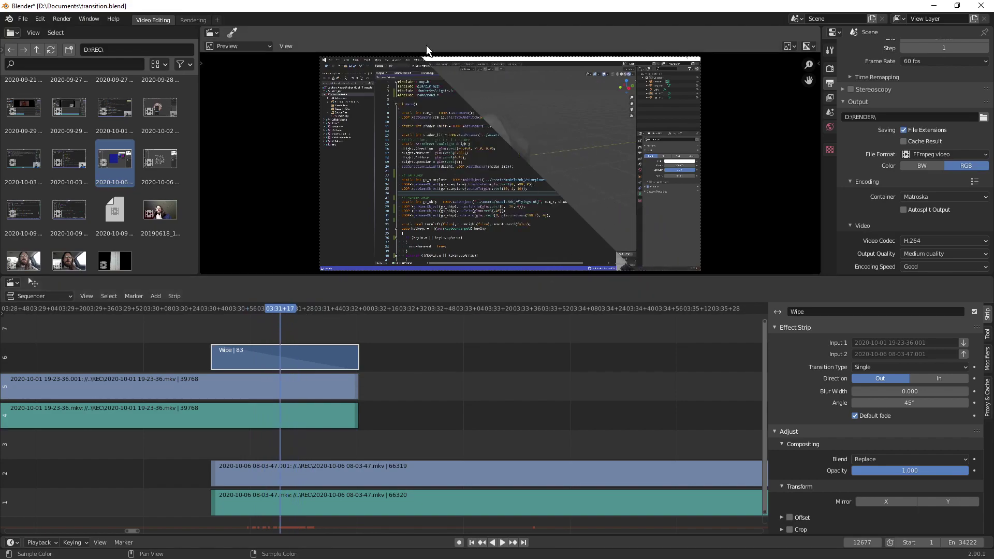
Set the Wipe's blur width to 0.020 and inspect the transition edge up close around frame 12683.
{"action": "left_click", "coordinate": [913, 390]}
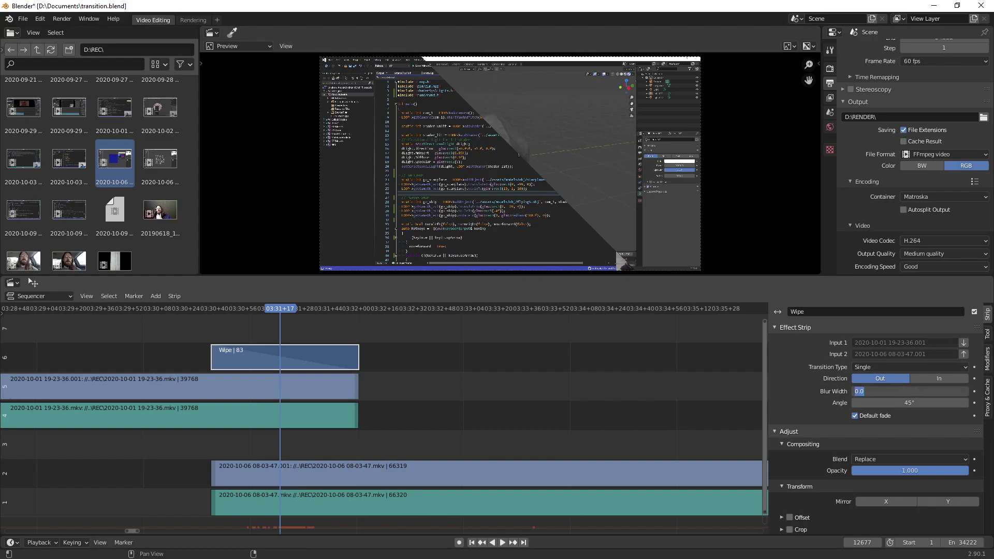
{"action": "left_click", "coordinate": [914, 390]}
{"action": "type", "text": "2"}
{"action": "key", "text": "Return"}
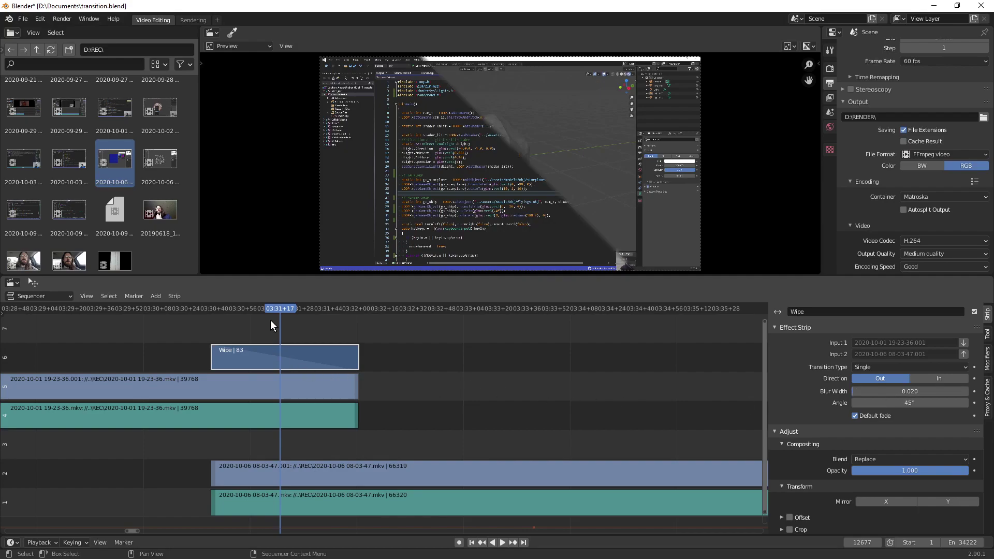
{"action": "left_click_drag", "start_coordinate": [284, 309], "coordinate": [293, 308]}
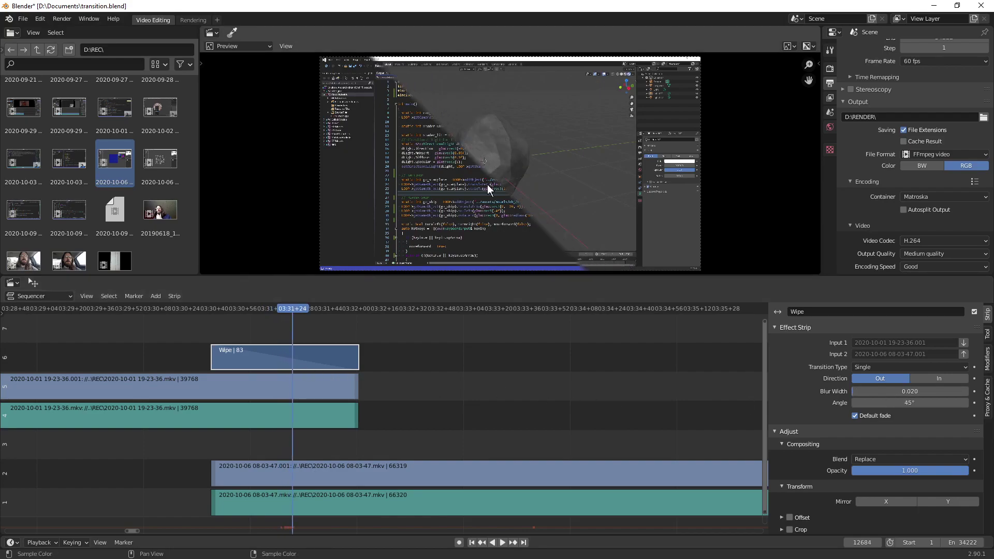
{"action": "scroll", "coordinate": [480, 160], "scroll_direction": "up", "scroll_amount": 8}
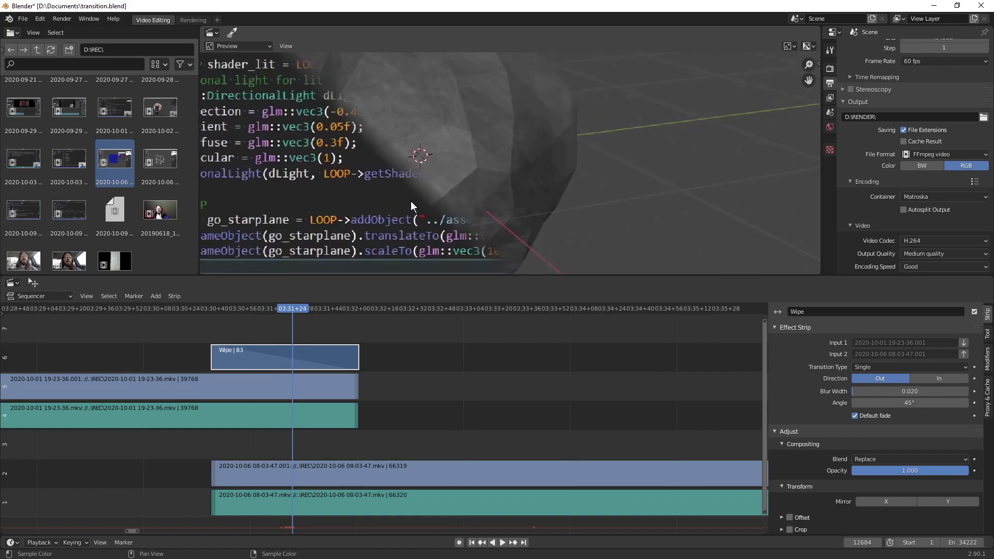
{"action": "middle_click_drag", "start_coordinate": [353, 175], "coordinate": [417, 176]}
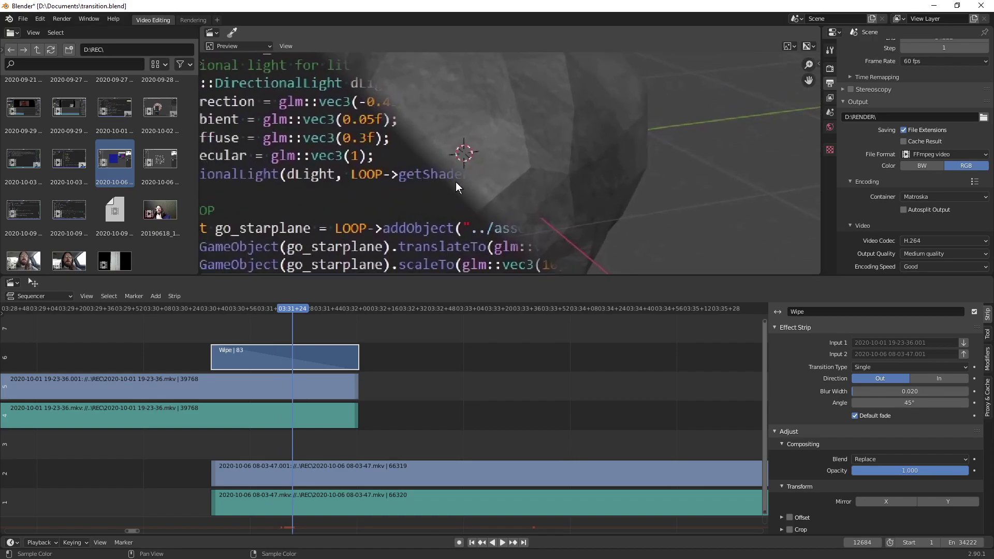
{"action": "mouse_move", "coordinate": [294, 309]}
{"action": "left_mouse_down"}
{"action": "mouse_move", "coordinate": [282, 310]}
{"action": "mouse_move", "coordinate": [290, 310]}
{"action": "left_mouse_up"}
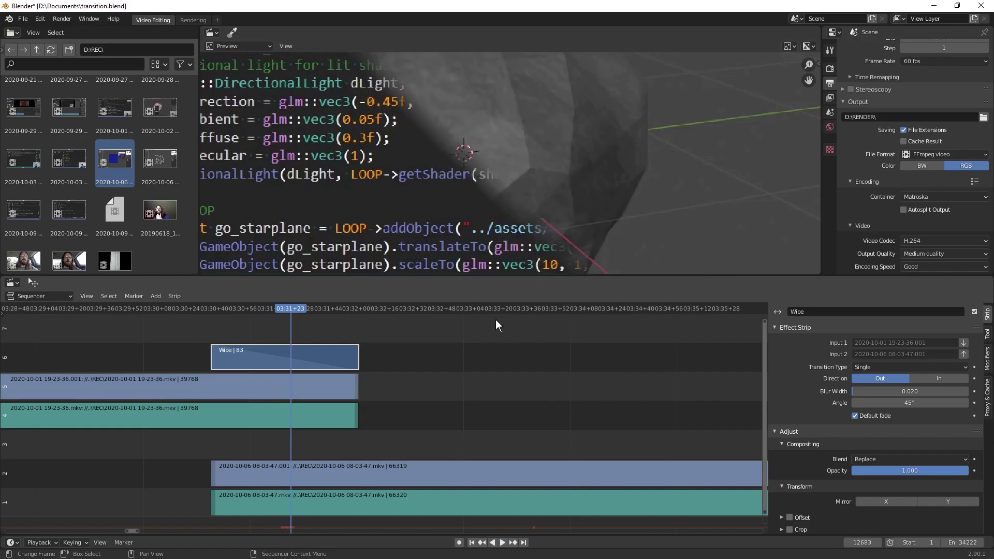
Reduce the Wipe's blur width to 0.002.
{"action": "left_click", "coordinate": [906, 391]}
{"action": "key", "text": "BackSpace"}
{"action": "type", "text": "02"}
{"action": "key", "text": "Return"}
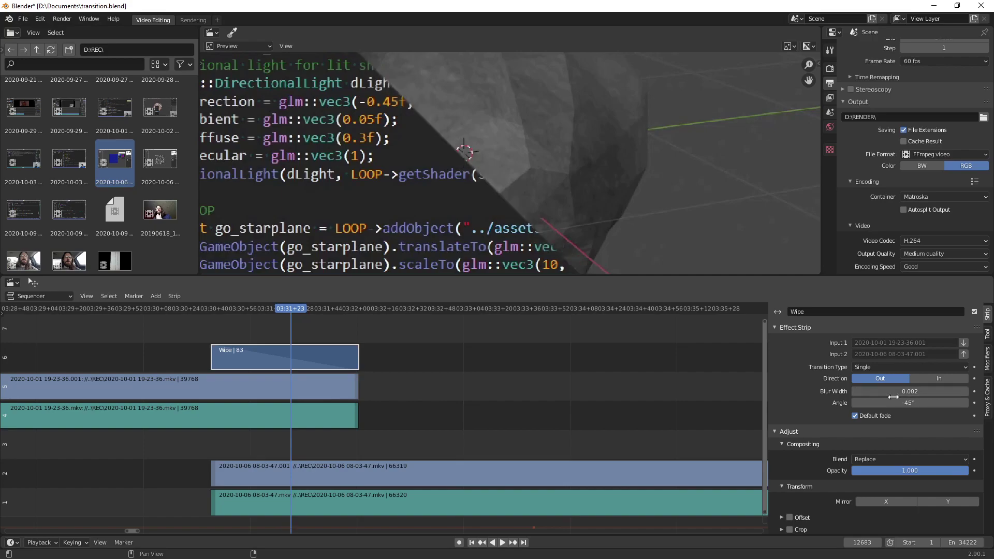
Set the Wipe's blur width to 0.009 and play back the transition in the enlarged preview.
{"action": "left_click", "coordinate": [919, 390]}
{"action": "key", "text": "End"}
{"action": "key", "text": "BackSpace"}
{"action": "type", "text": "9"}
{"action": "key", "text": "Return"}
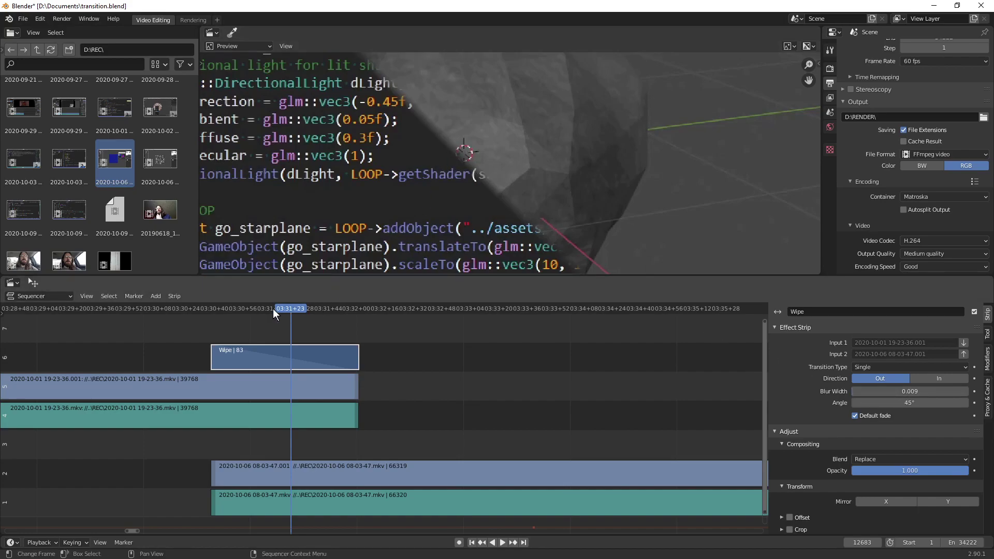
{"action": "key", "text": "shift+ctrl+space"}
{"action": "key", "text": "space"}
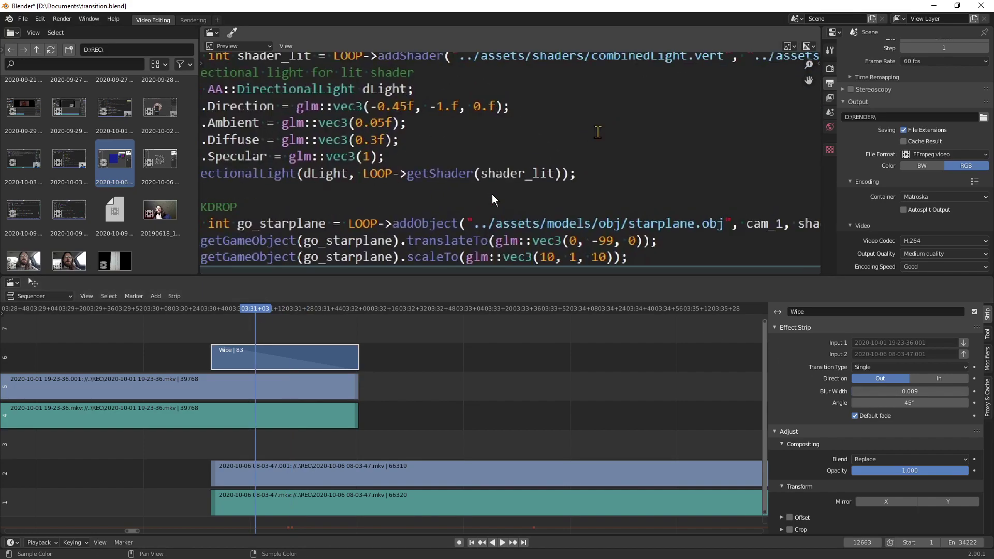
Set the Wipe's blur width to 0.100 and change its transition type to Double.
{"action": "left_click", "coordinate": [910, 391]}
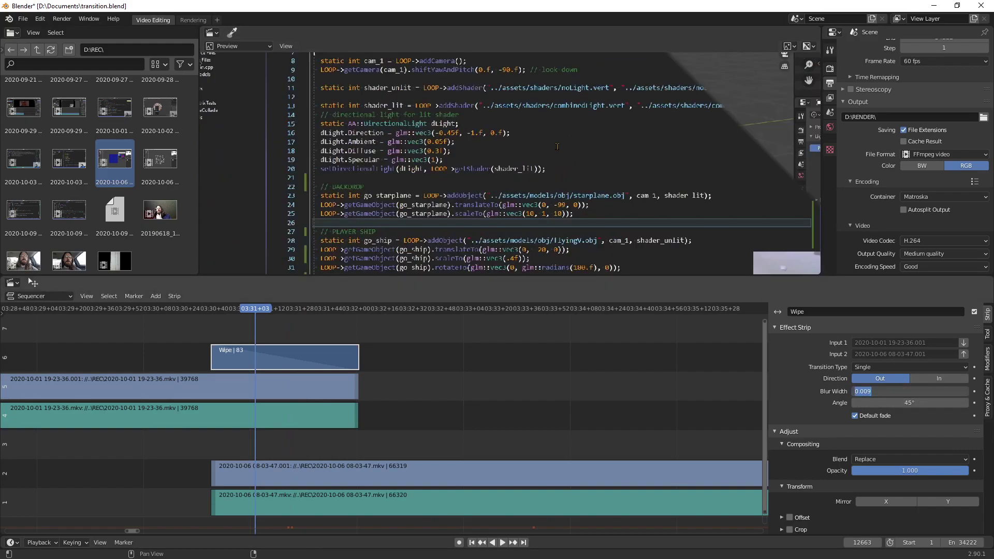
{"action": "key", "text": "Return"}
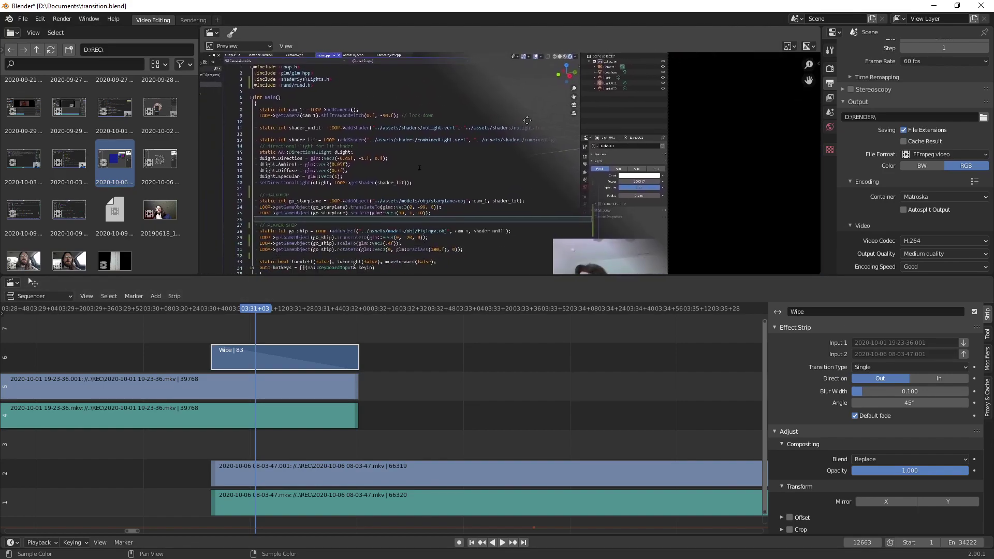
{"action": "left_click", "coordinate": [915, 367]}
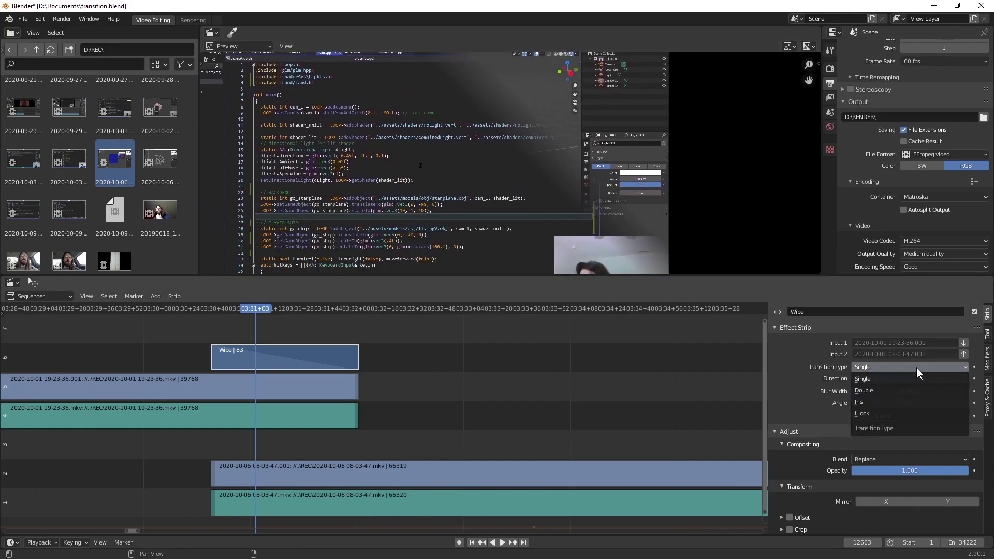
{"action": "left_click", "coordinate": [889, 389]}
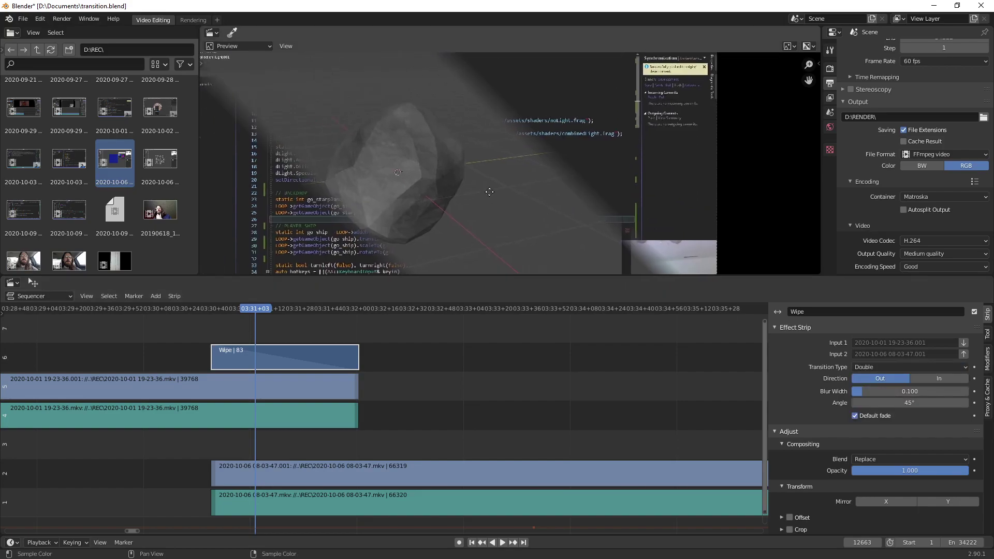
Preview the Double wipe with the whole video frame in view, playing and scrubbing from before the overlap to frame 12687.
{"action": "scroll", "coordinate": [683, 192], "scroll_direction": "down", "scroll_amount": 7}
{"action": "middle_click_drag", "start_coordinate": [554, 200], "coordinate": [433, 191]}
{"action": "key", "text": "space"}
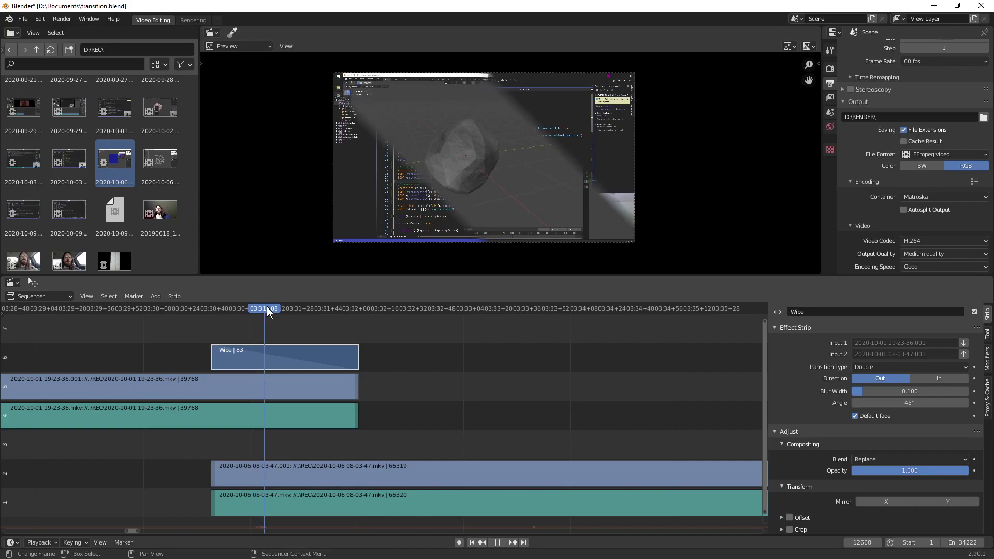
{"action": "key", "text": "space"}
{"action": "left_click", "coordinate": [262, 306]}
{"action": "left_click_drag", "start_coordinate": [198, 309], "coordinate": [299, 310]}
Configure the Double wipe with direction In, angle 29.2° and blur width 0.289, scrubbing across the overlap to check the direction.
{"action": "left_click", "coordinate": [935, 377]}
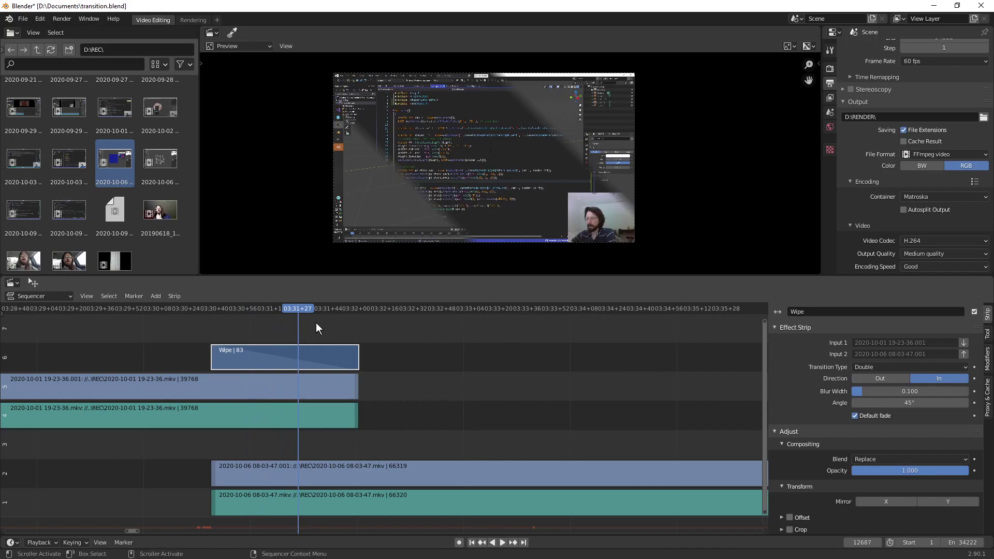
{"action": "left_click", "coordinate": [228, 307]}
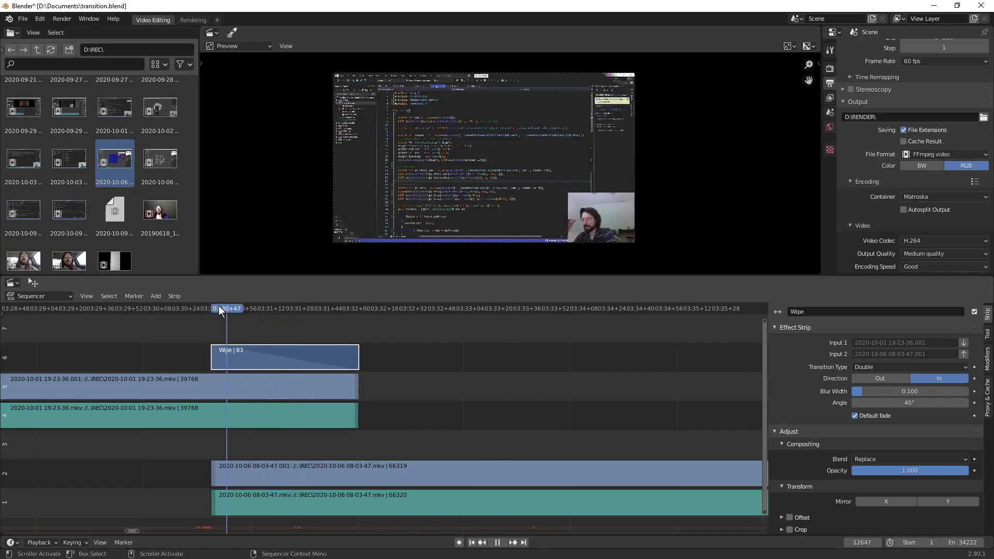
{"action": "left_click_drag", "start_coordinate": [234, 306], "coordinate": [385, 319]}
{"action": "key", "text": "space"}
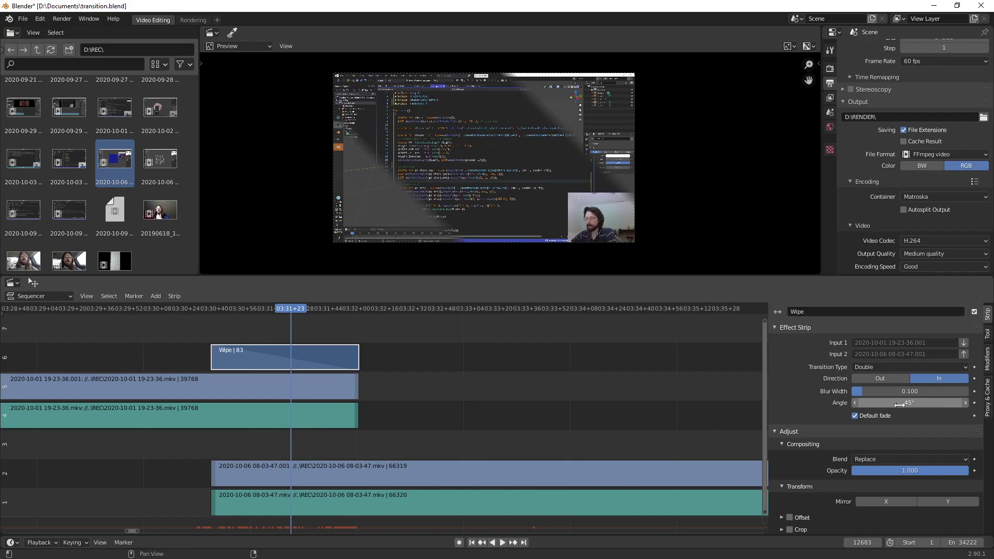
{"action": "mouse_move", "coordinate": [905, 403]}
{"action": "left_mouse_down"}
{"action": "mouse_move", "coordinate": [916, 403]}
{"action": "mouse_move", "coordinate": [888, 403]}
{"action": "mouse_move", "coordinate": [932, 390]}
{"action": "mouse_move", "coordinate": [884, 390]}
{"action": "mouse_move", "coordinate": [893, 390]}
{"action": "left_mouse_up"}
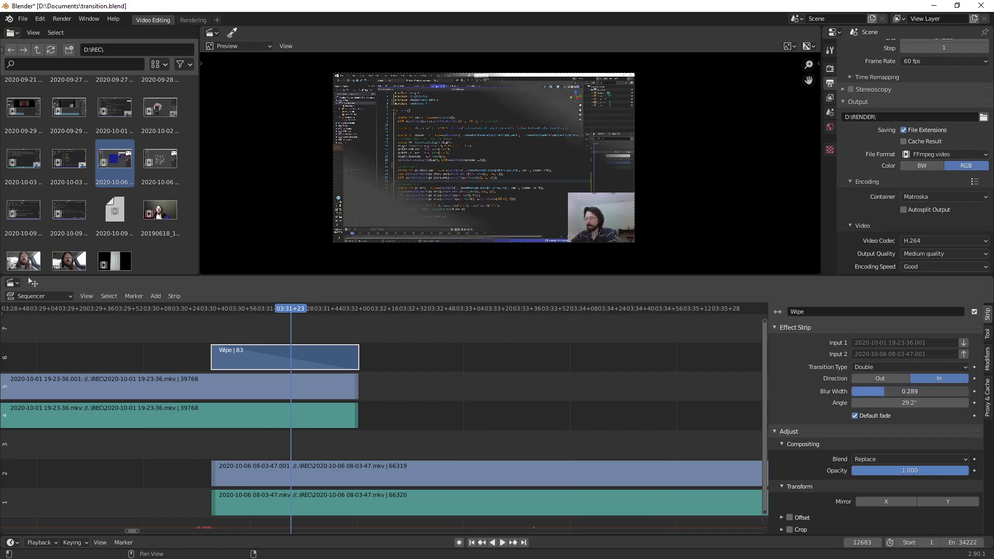
Change the Wipe's transition type to Iris with blur width 0.000, preview it, and set its direction to Out.
{"action": "left_click", "coordinate": [880, 364]}
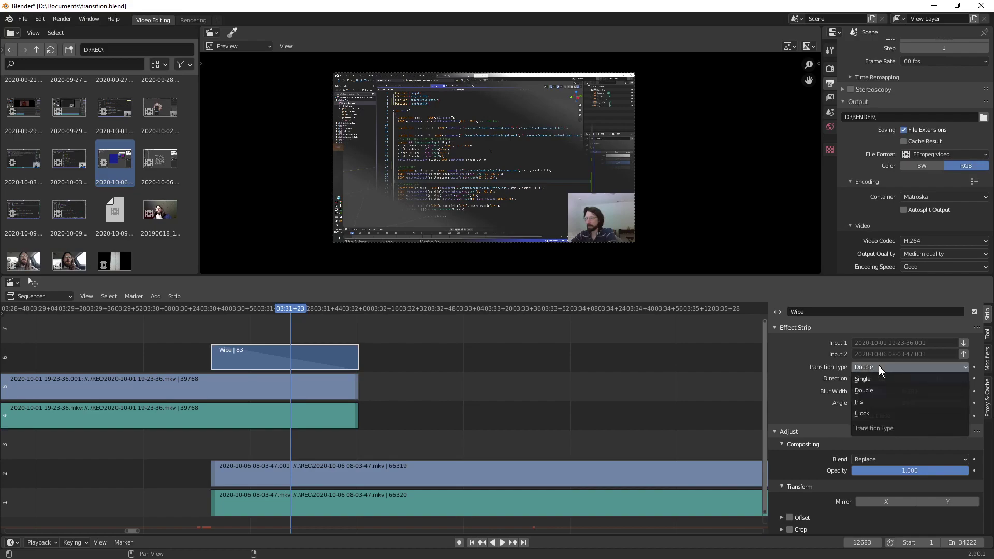
{"action": "left_click", "coordinate": [872, 399]}
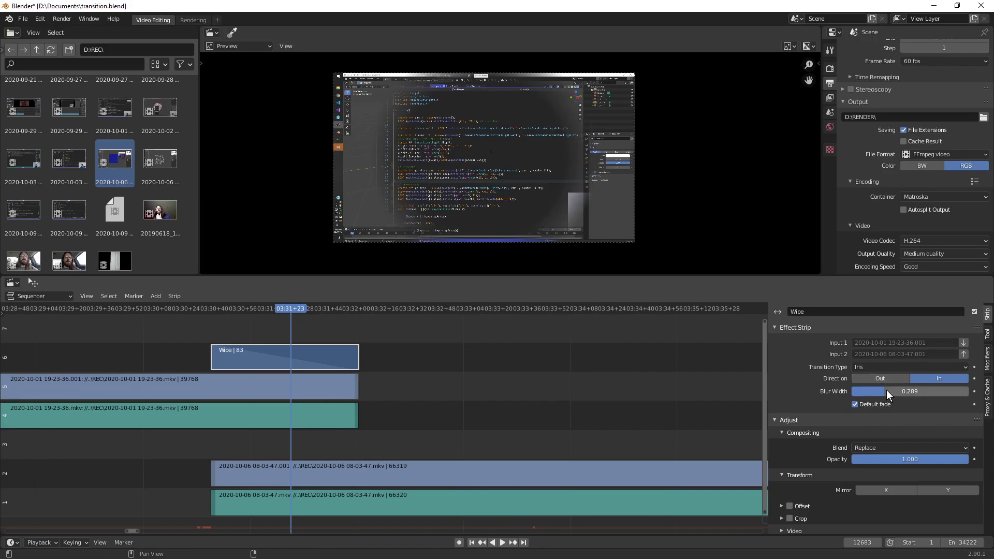
{"action": "left_click_drag", "start_coordinate": [885, 391], "coordinate": [852, 392]}
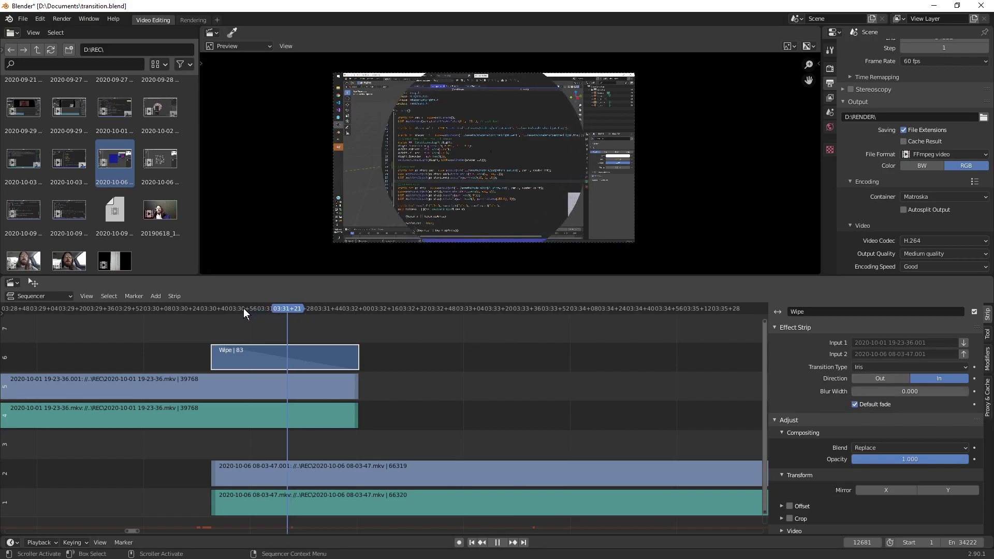
{"action": "left_click_drag", "start_coordinate": [224, 306], "coordinate": [313, 308]}
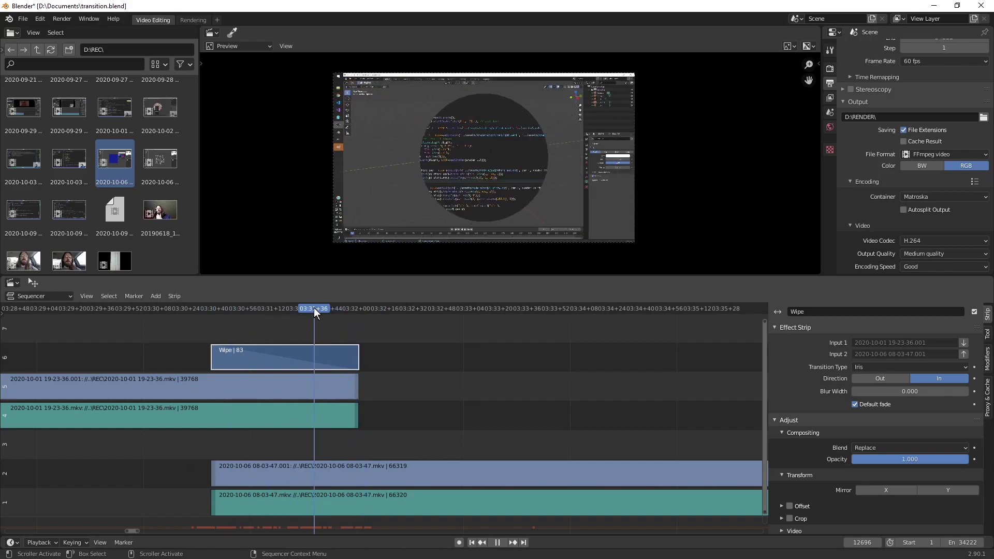
{"action": "left_click", "coordinate": [877, 377]}
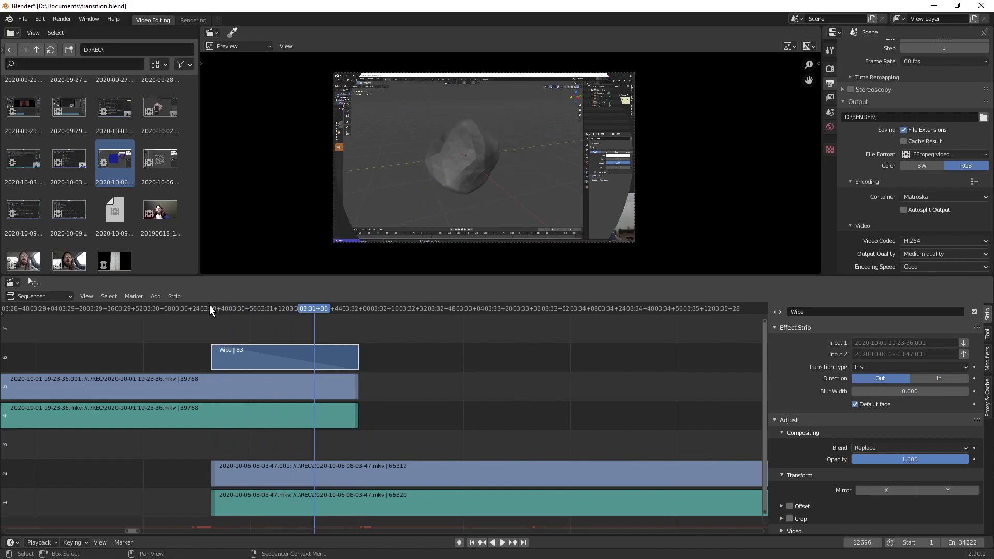
Preview the Iris wipe in the Out direction, set its blur width to 0.048 and play it across the overlap.
{"action": "left_click_drag", "start_coordinate": [207, 306], "coordinate": [340, 323]}
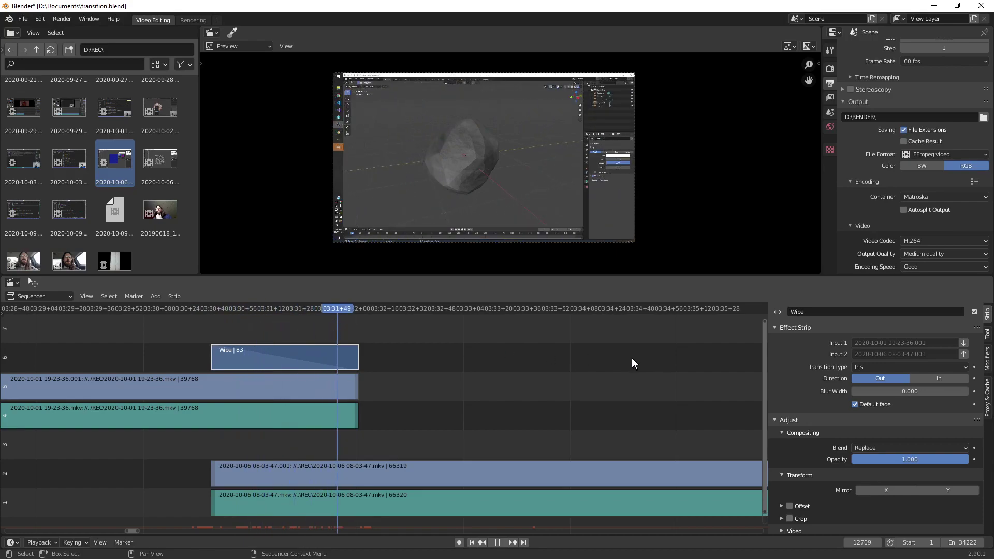
{"action": "key", "text": "Escape"}
{"action": "left_click_drag", "start_coordinate": [858, 393], "coordinate": [866, 393]}
{"action": "key", "text": "space"}
{"action": "left_click", "coordinate": [266, 310]}
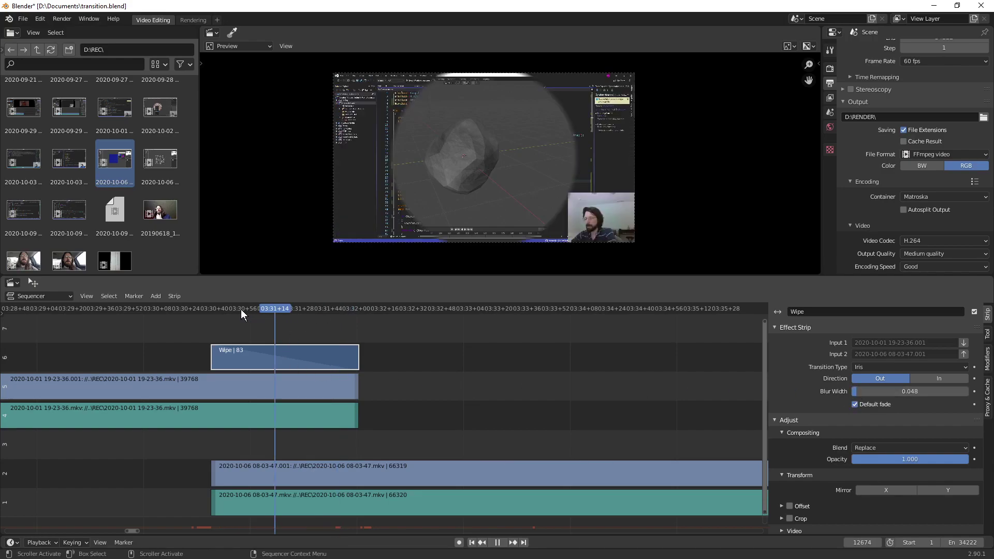
{"action": "key", "text": "space"}
{"action": "key", "text": "space"}
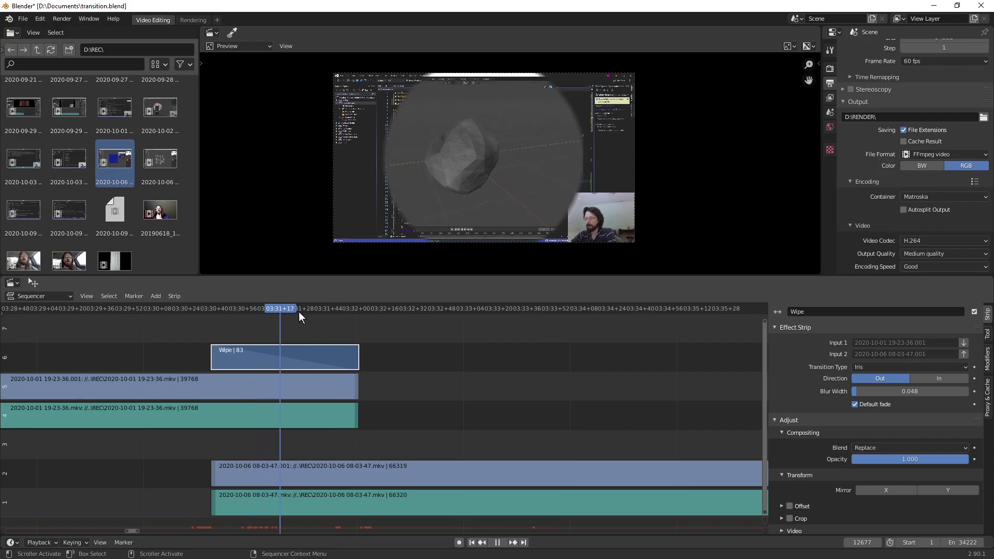
{"action": "left_click", "coordinate": [224, 310]}
{"action": "key", "text": "space"}
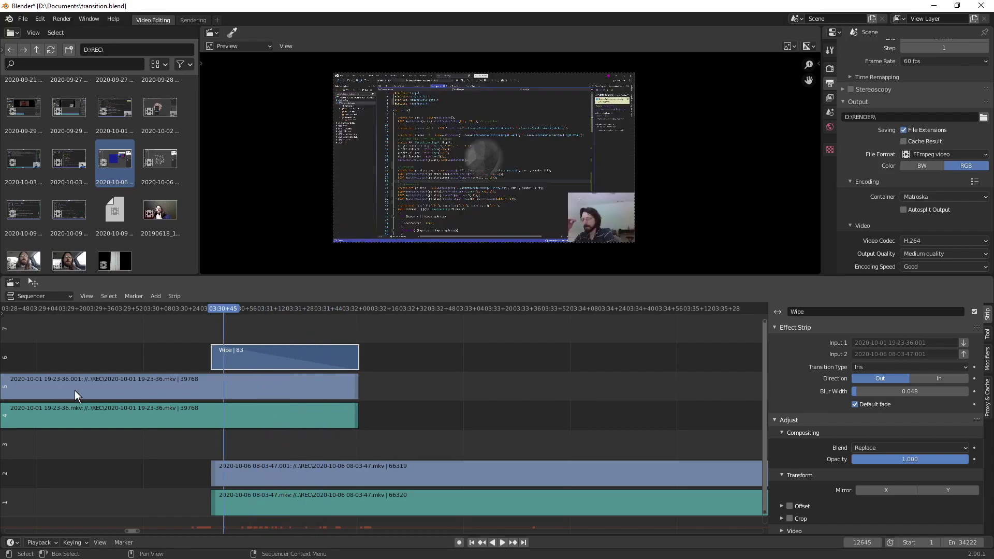
Change the Wipe's transition type to Clock with blur width 0.000 and preview it from just before the overlap.
{"action": "left_click", "coordinate": [925, 367]}
{"action": "left_click", "coordinate": [899, 413]}
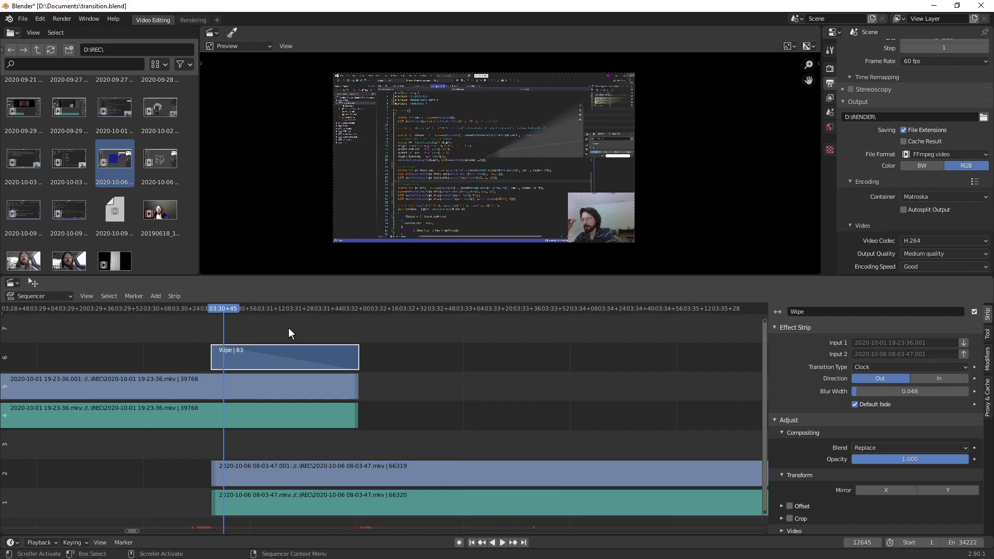
{"action": "left_click_drag", "start_coordinate": [867, 392], "coordinate": [858, 391]}
{"action": "scroll", "coordinate": [596, 208], "scroll_direction": "up", "scroll_amount": 1}
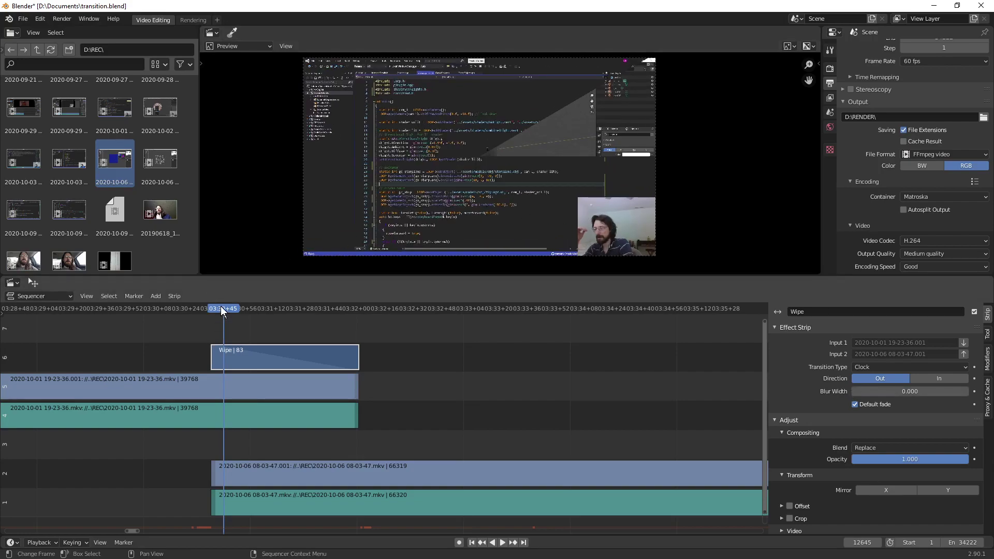
{"action": "key", "text": "space"}
{"action": "mouse_move", "coordinate": [225, 309]}
{"action": "left_mouse_down"}
{"action": "mouse_move", "coordinate": [198, 309]}
{"action": "mouse_move", "coordinate": [381, 309]}
{"action": "mouse_move", "coordinate": [205, 310]}
{"action": "left_mouse_up"}
Set the Clock wipe's direction to In and preview it by playing and scrubbing across the overlap.
{"action": "left_click", "coordinate": [942, 378]}
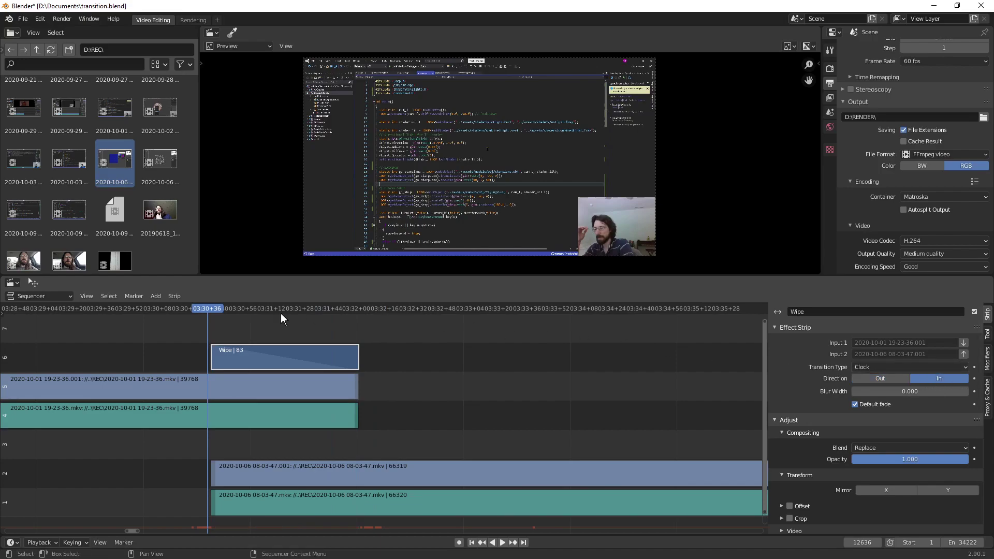
{"action": "key", "text": "space"}
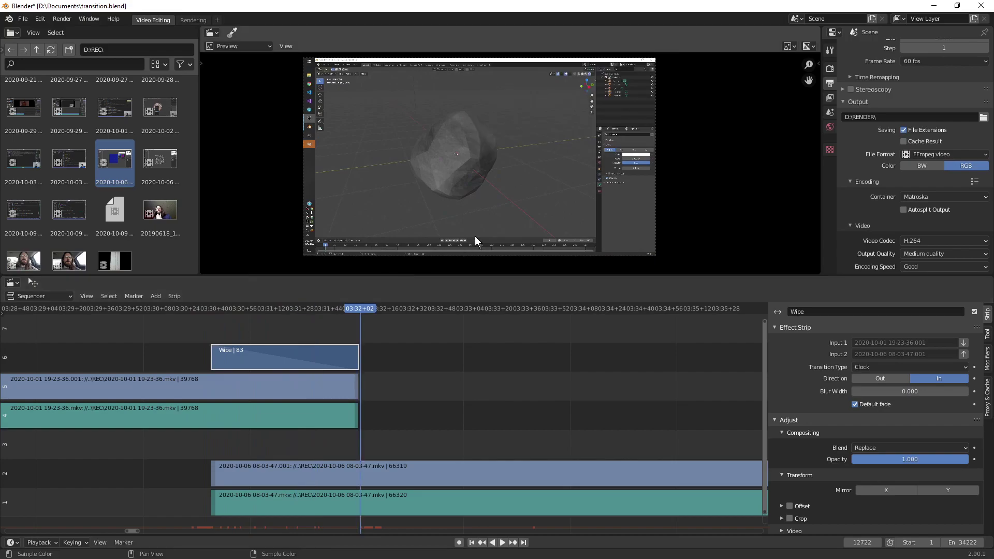
{"action": "key", "text": "space"}
{"action": "left_click", "coordinate": [316, 308]}
{"action": "key", "text": "space"}
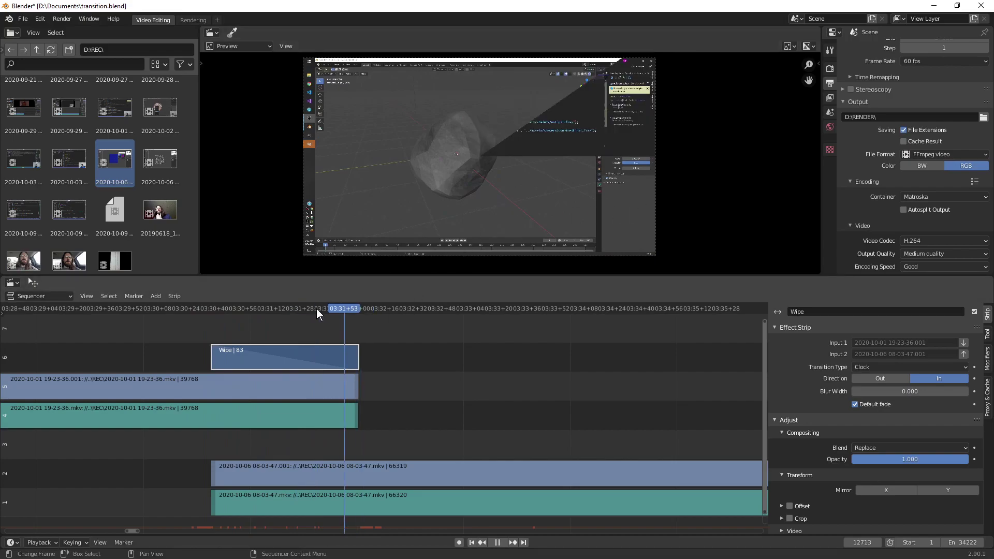
{"action": "key", "text": "space"}
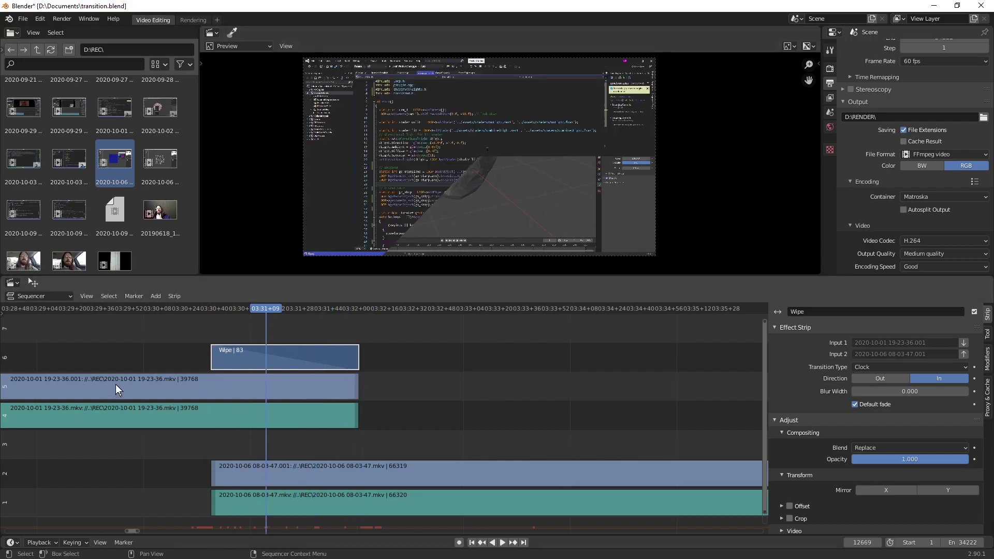
Set the Clock wipe's blur width to 0.417 and play the whole transition from before the overlap.
{"action": "left_click_drag", "start_coordinate": [882, 391], "coordinate": [901, 392]}
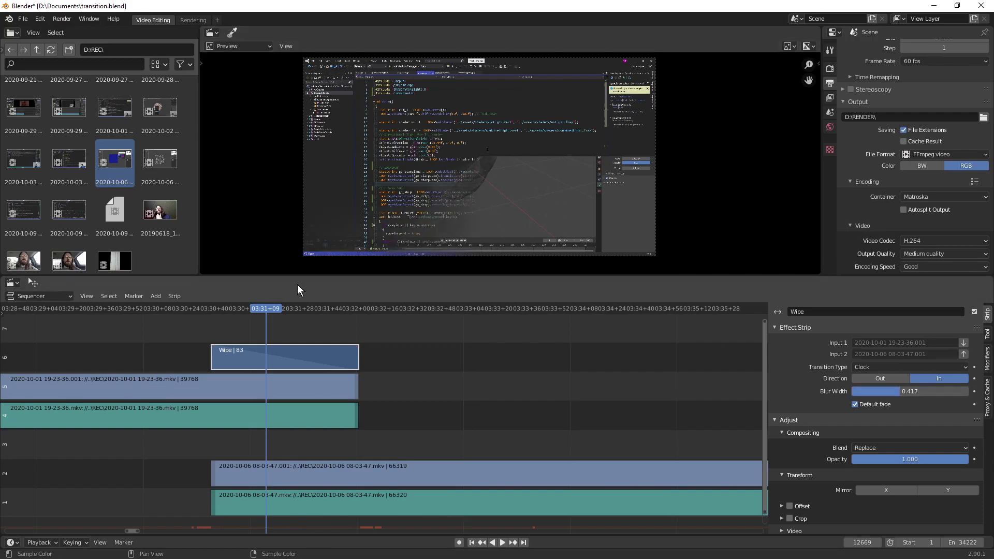
{"action": "key", "text": "space"}
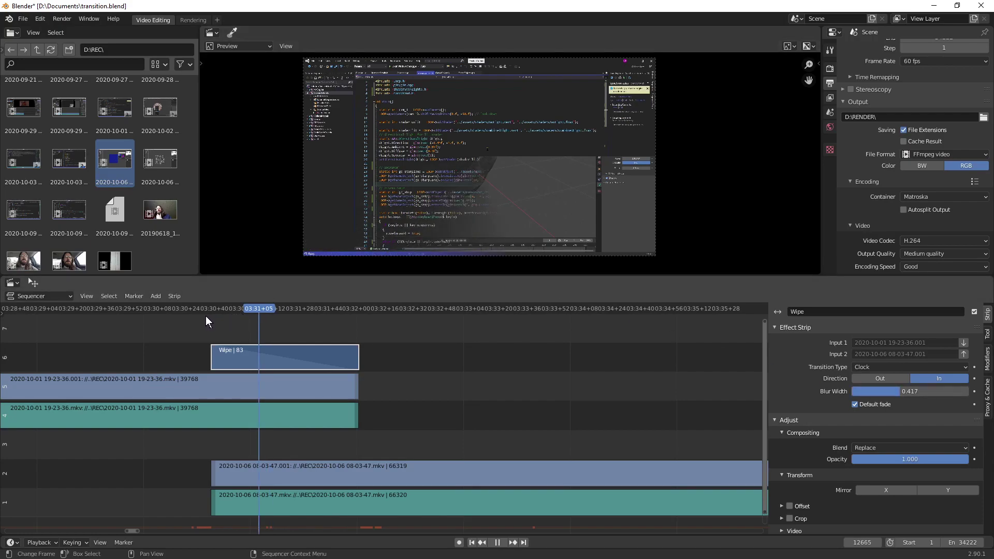
{"action": "left_click", "coordinate": [206, 316]}
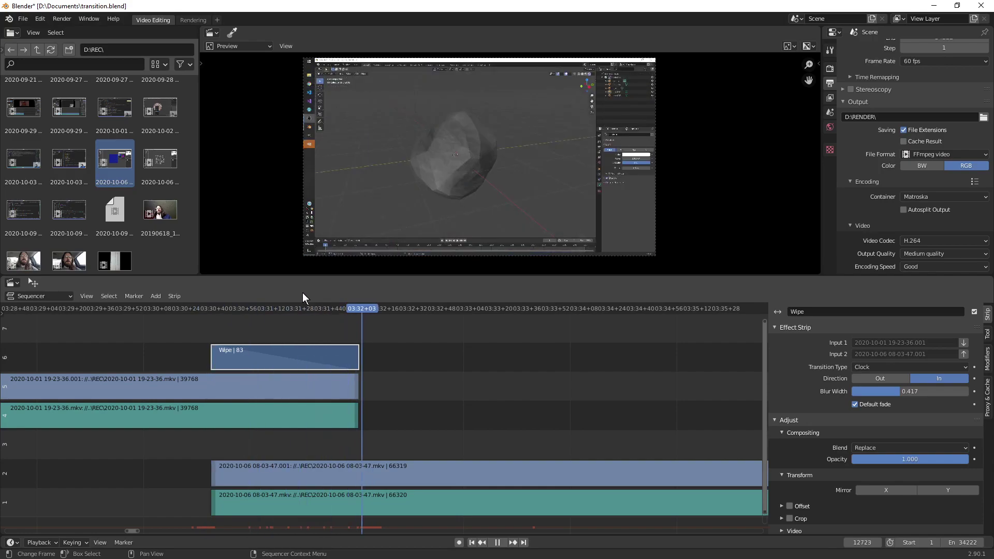
{"action": "key", "text": "space"}
{"action": "left_click", "coordinate": [307, 309]}
Try offsetting the Wipe's image by -35 px in X and -7 px in Y, and disable the offset again.
{"action": "scroll", "coordinate": [899, 425], "scroll_direction": "down", "scroll_amount": 2}
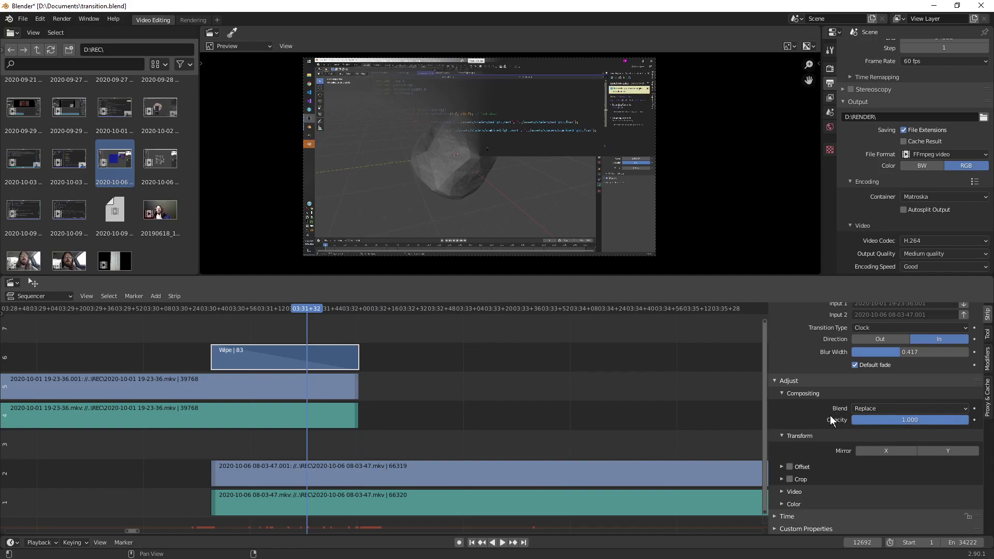
{"action": "left_click", "coordinate": [781, 467]}
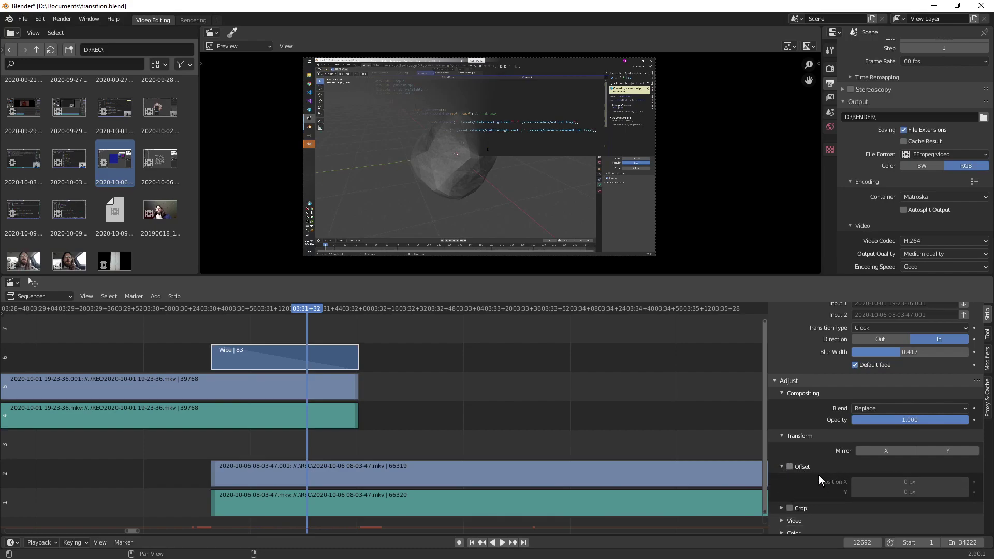
{"action": "left_click", "coordinate": [789, 466]}
{"action": "mouse_move", "coordinate": [860, 482]}
{"action": "left_mouse_down"}
{"action": "mouse_move", "coordinate": [976, 482]}
{"action": "mouse_move", "coordinate": [678, 482]}
{"action": "mouse_move", "coordinate": [932, 482]}
{"action": "mouse_move", "coordinate": [807, 482]}
{"action": "mouse_move", "coordinate": [904, 482]}
{"action": "mouse_move", "coordinate": [841, 482]}
{"action": "left_mouse_up"}
{"action": "left_click_drag", "start_coordinate": [910, 492], "coordinate": [886, 492]}
{"action": "scroll", "coordinate": [801, 487], "scroll_direction": "down", "scroll_amount": 2}
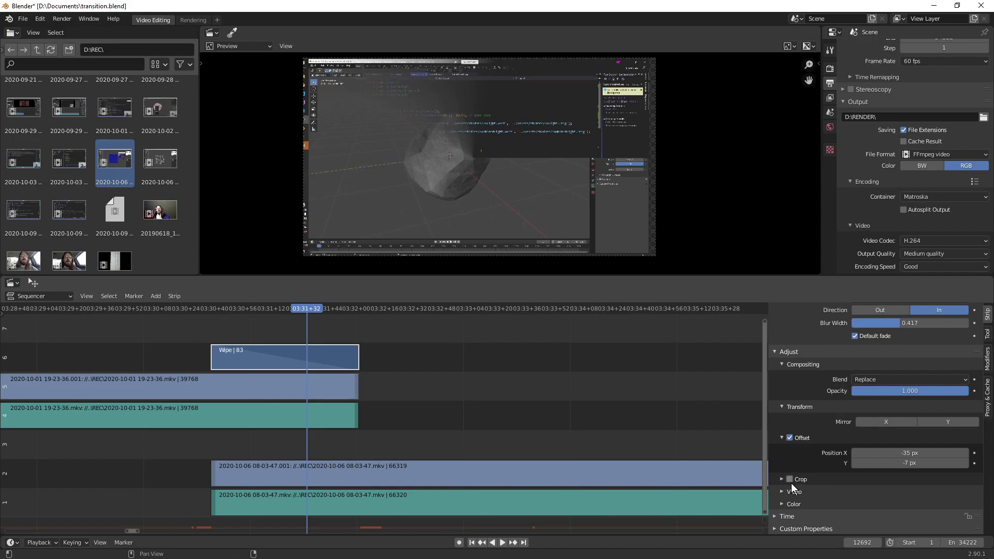
{"action": "left_click", "coordinate": [789, 438]}
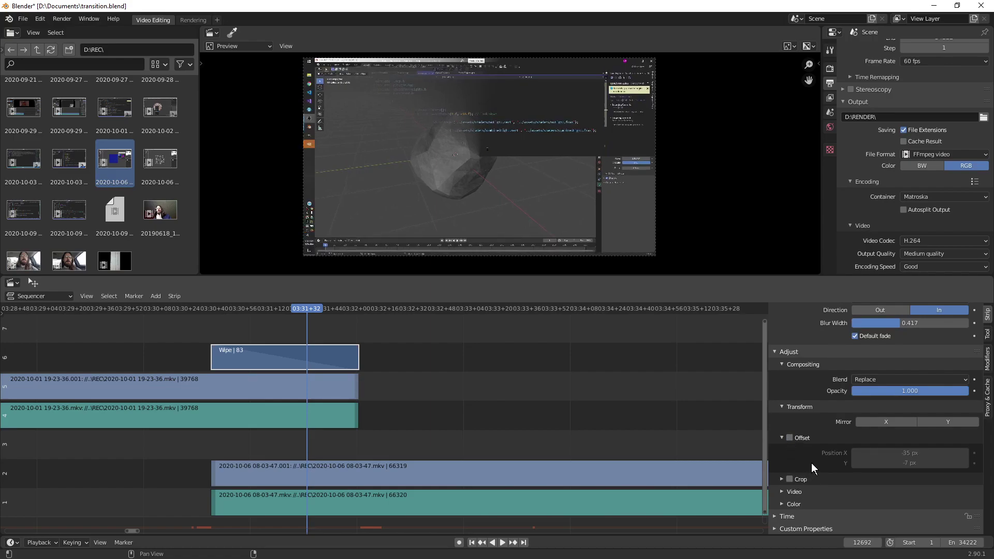
Examine the Wipe's Color and Video adjustment settings and collapse the Adjust section.
{"action": "left_click", "coordinate": [782, 407]}
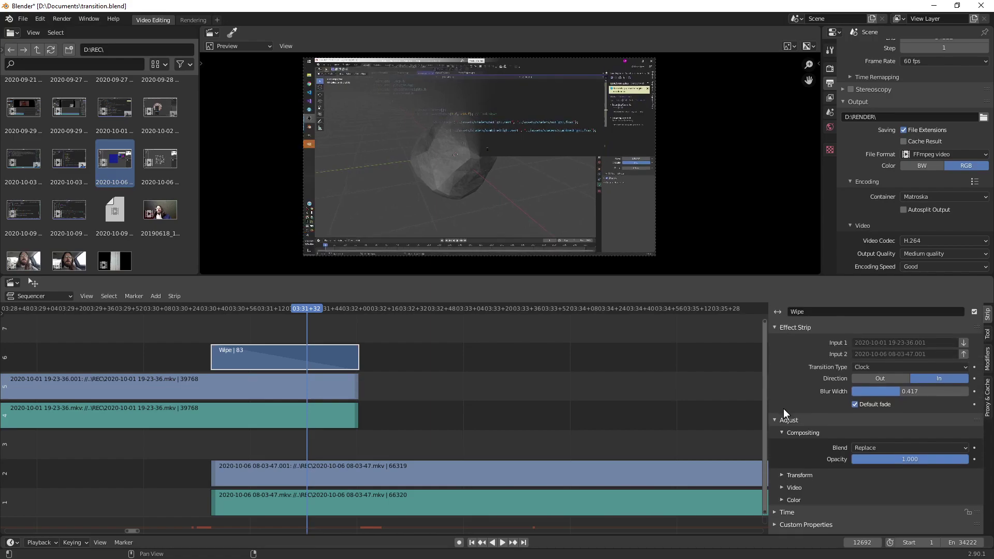
{"action": "left_click", "coordinate": [787, 498]}
{"action": "scroll", "coordinate": [801, 490], "scroll_direction": "down", "scroll_amount": 2}
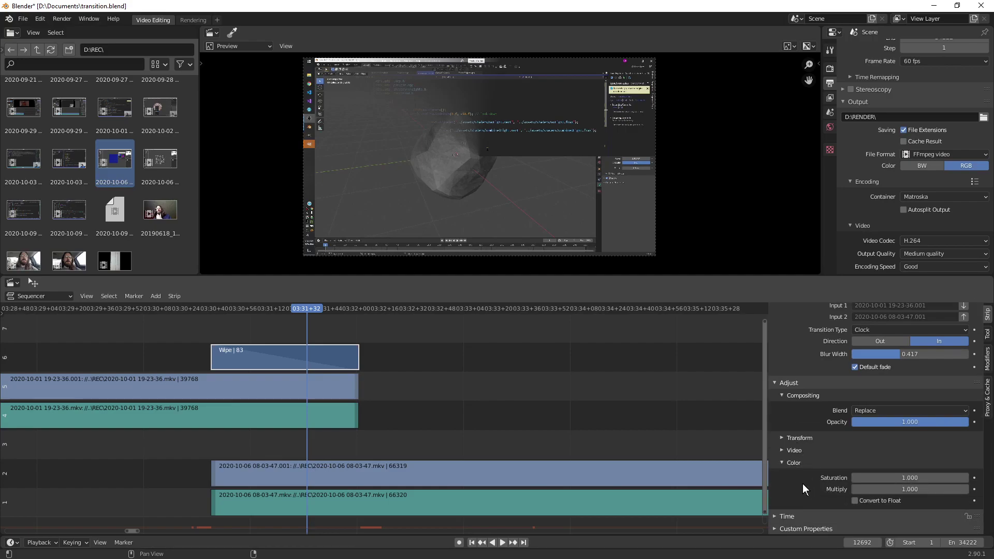
{"action": "left_click", "coordinate": [779, 452]}
{"action": "left_click", "coordinate": [788, 452]}
{"action": "left_click", "coordinate": [784, 462]}
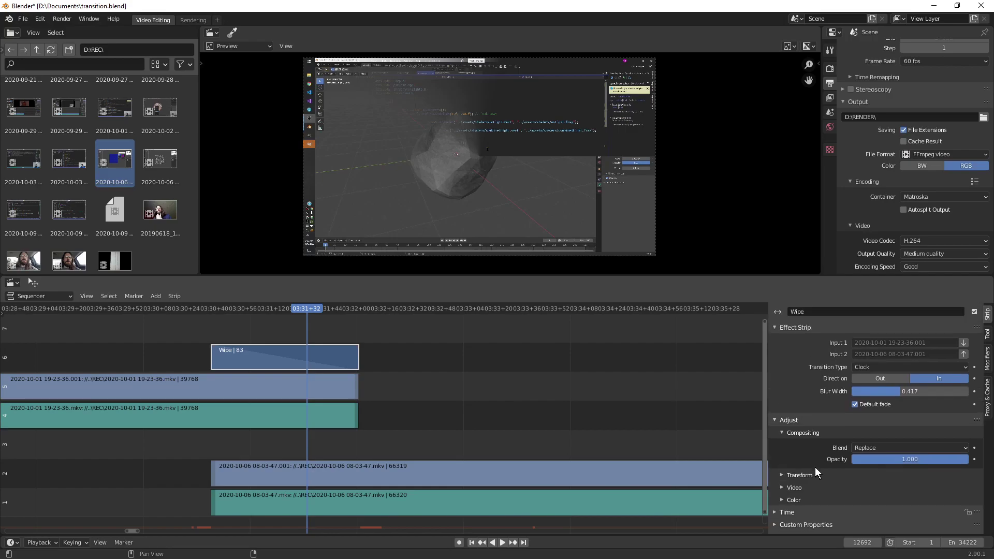
{"action": "left_click", "coordinate": [783, 432]}
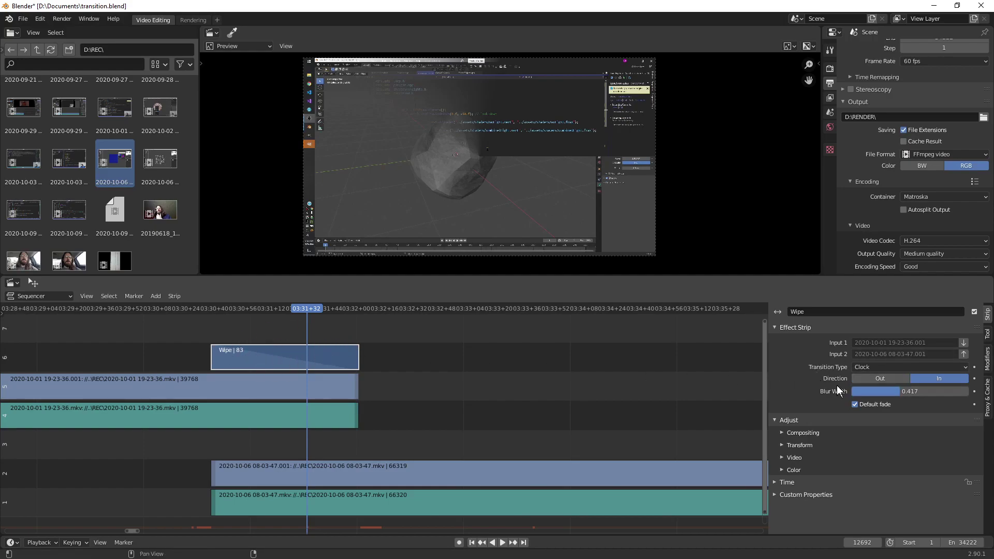
{"action": "left_click", "coordinate": [777, 421]}
Review the available transition types, choose Clock again and play the wipe past the end of the overlap.
{"action": "left_click", "coordinate": [886, 367]}
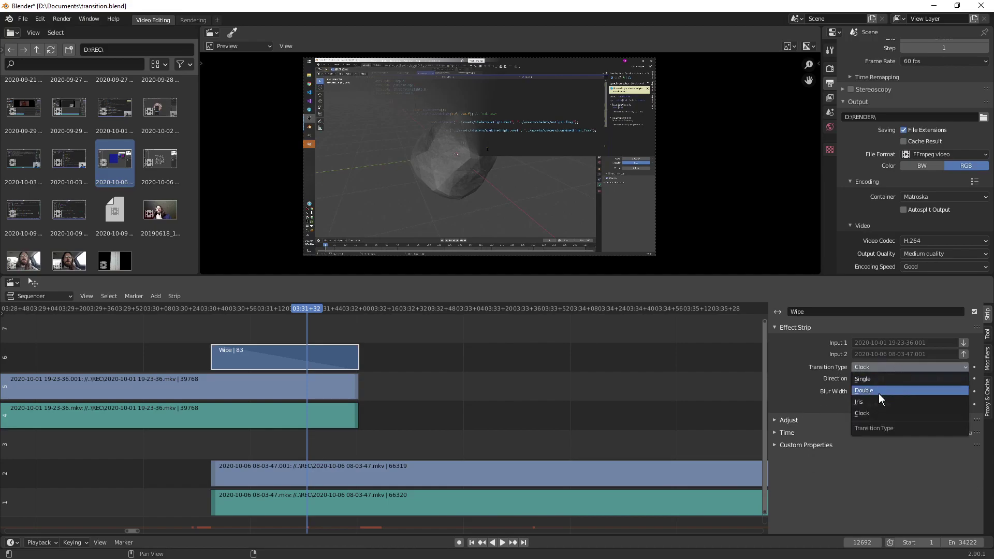
{"action": "left_click", "coordinate": [865, 413]}
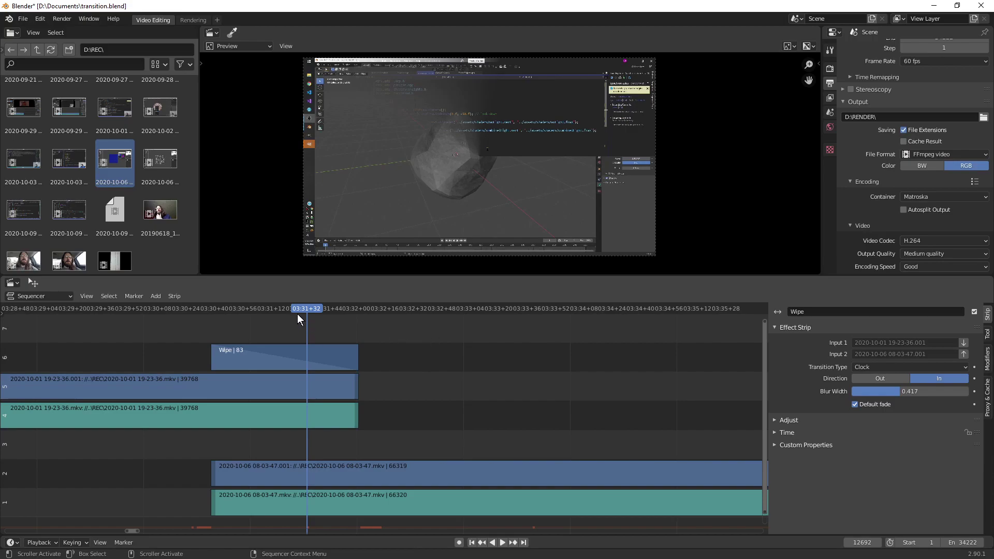
{"action": "key", "text": "space"}
{"action": "left_click", "coordinate": [285, 306]}
{"action": "scroll", "coordinate": [406, 338], "scroll_direction": "down", "scroll_amount": 5}
{"action": "key", "text": "space"}
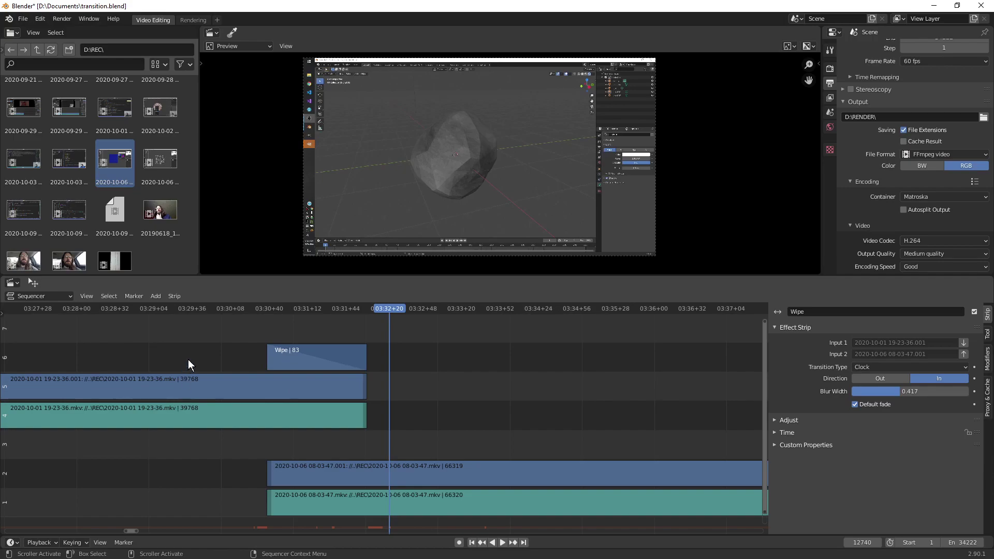
Split the second recording's video and audio strips at frame 13023.
{"action": "scroll", "coordinate": [392, 447], "scroll_direction": "down", "scroll_amount": 1}
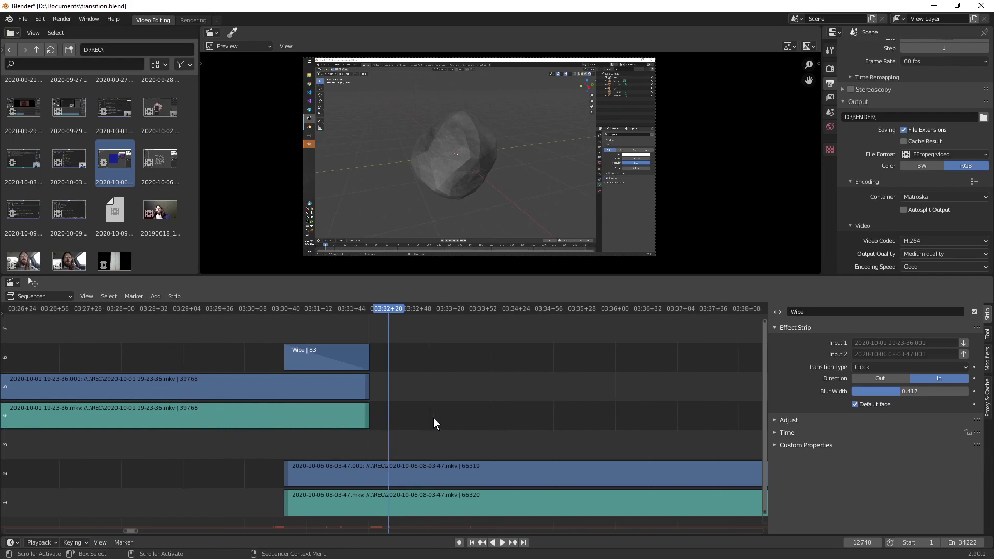
{"action": "scroll", "coordinate": [434, 418], "scroll_direction": "down", "scroll_amount": 1}
{"action": "left_click", "coordinate": [544, 463]}
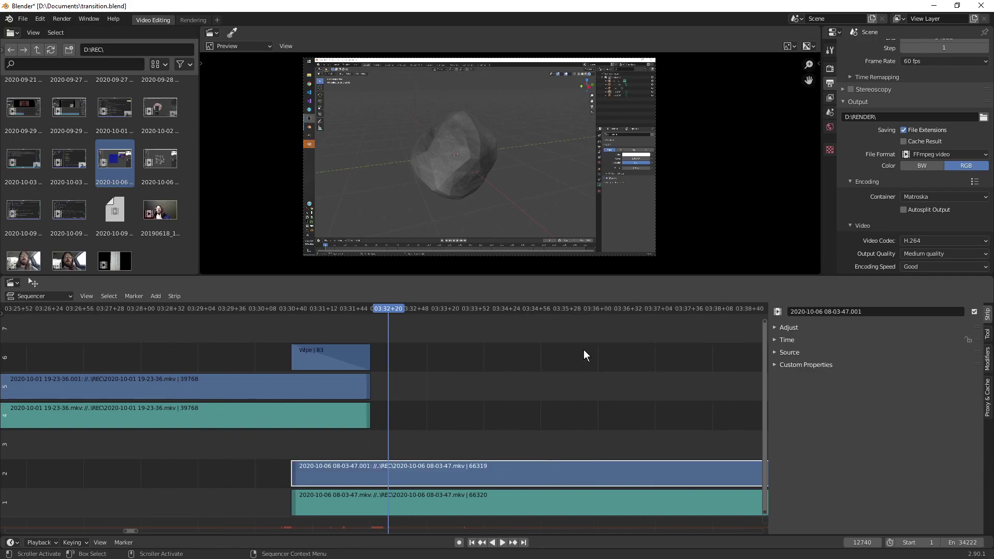
{"action": "left_click", "coordinate": [594, 499], "text": "shift"}
{"action": "left_click", "coordinate": [658, 310]}
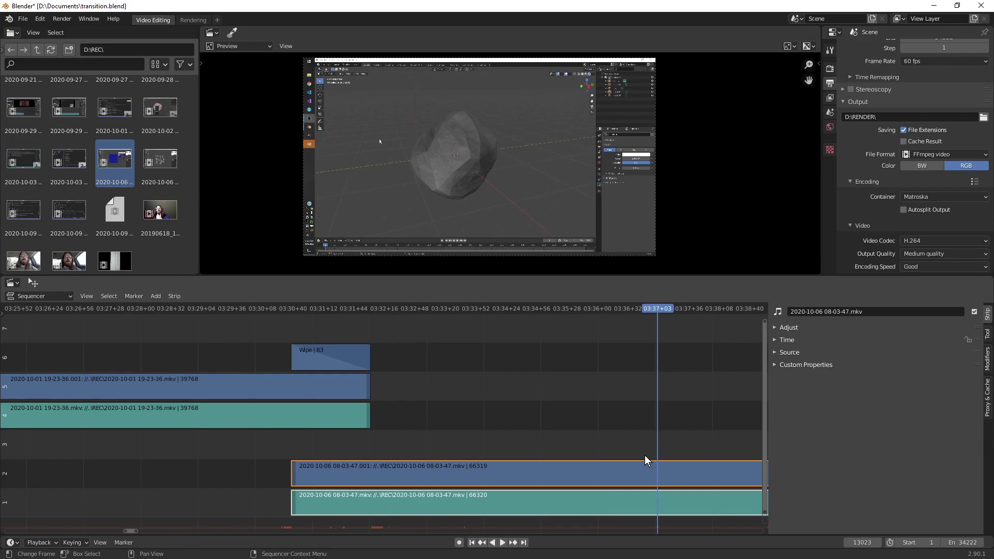
{"action": "key", "text": "k"}
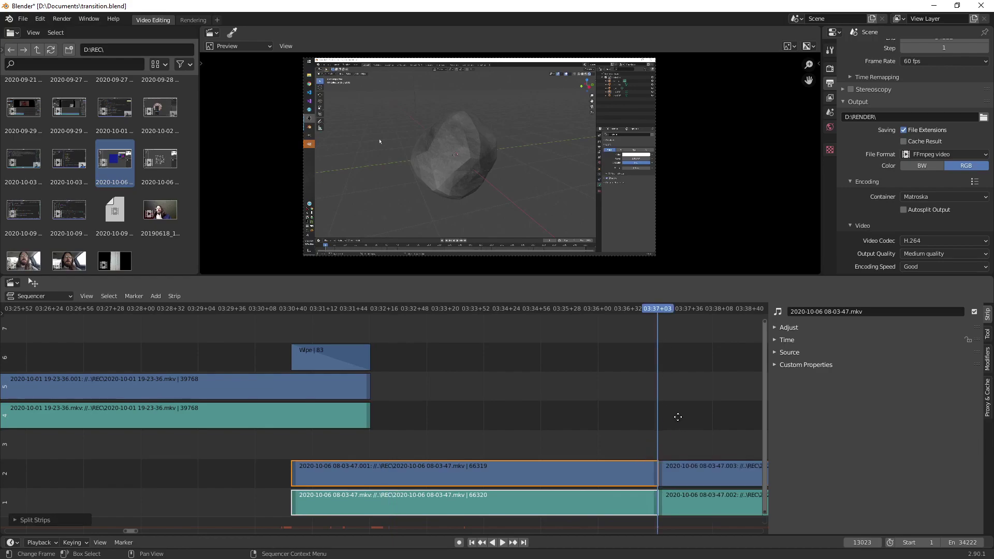
Move the split-off video and audio strips up to channels 5 and 4, overlapping the end of the preceding part.
{"action": "middle_click_drag", "start_coordinate": [675, 416], "coordinate": [446, 401]}
{"action": "left_click_drag", "start_coordinate": [511, 418], "coordinate": [523, 508]}
{"action": "key", "text": "g"}
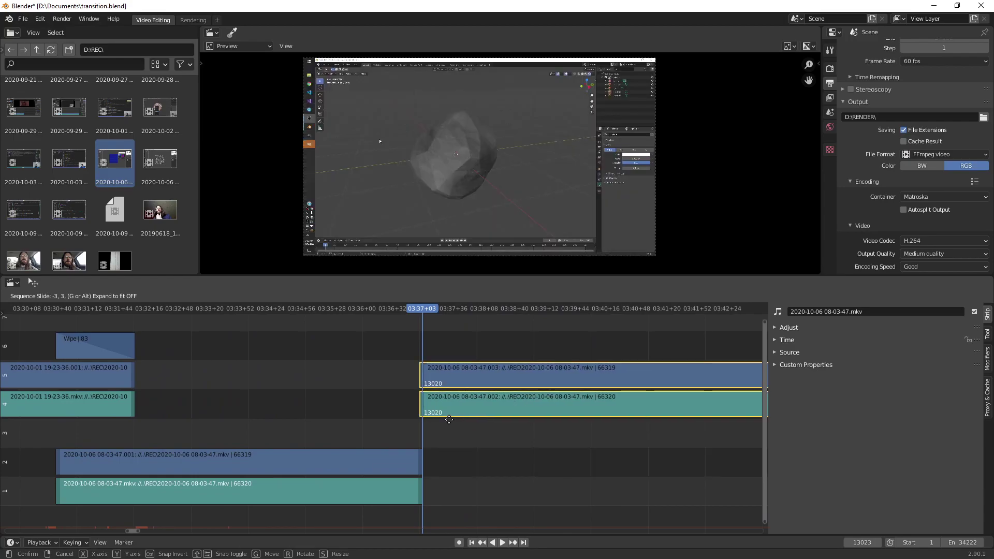
{"action": "left_click_drag", "start_coordinate": [448, 420], "coordinate": [366, 402]}
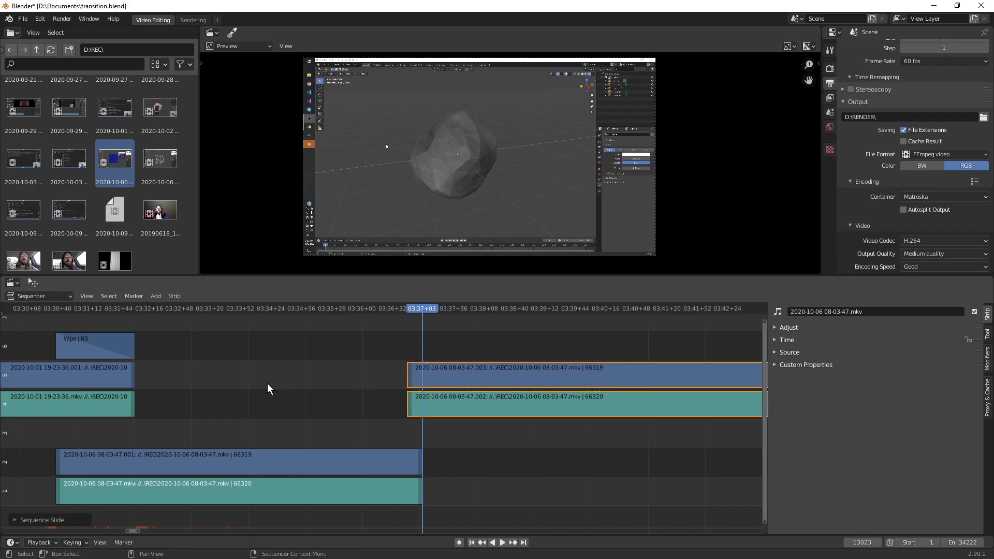
Split the first recording's video and audio strips at frame 12431 and select the Wipe strip.
{"action": "middle_click_drag", "start_coordinate": [246, 388], "coordinate": [642, 419]}
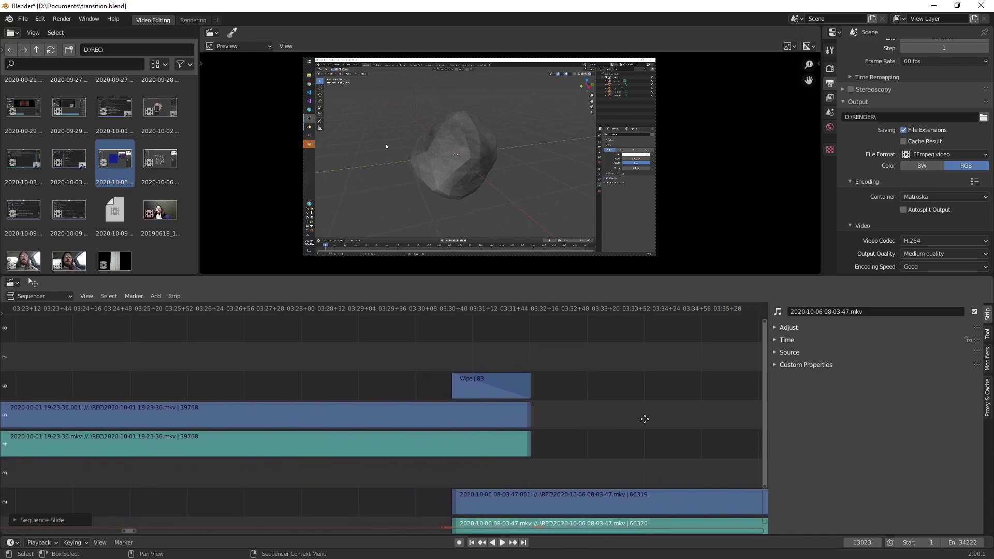
{"action": "left_click", "coordinate": [257, 309]}
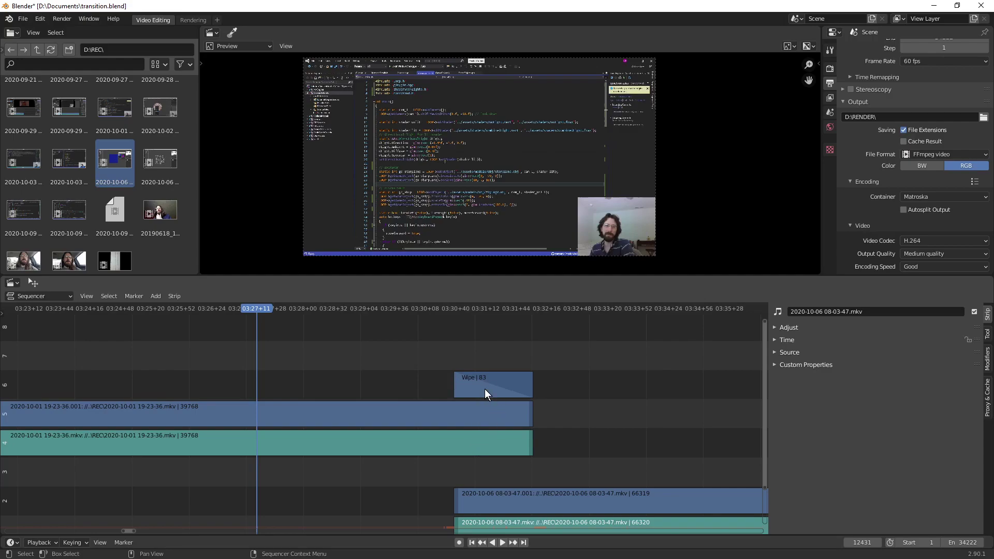
{"action": "left_click", "coordinate": [224, 409]}
{"action": "left_click", "coordinate": [278, 447], "text": "shift"}
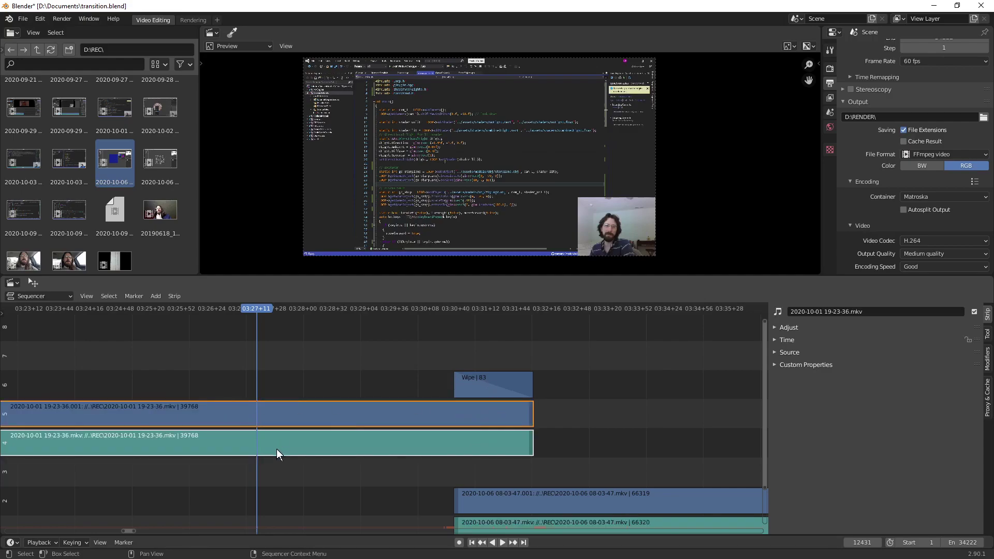
{"action": "key", "text": "k"}
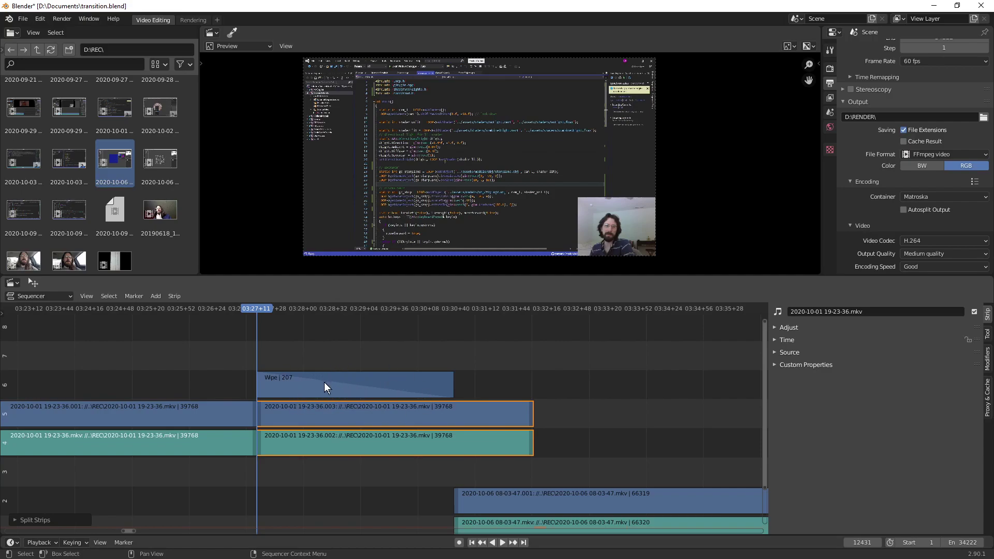
{"action": "left_click", "coordinate": [396, 379]}
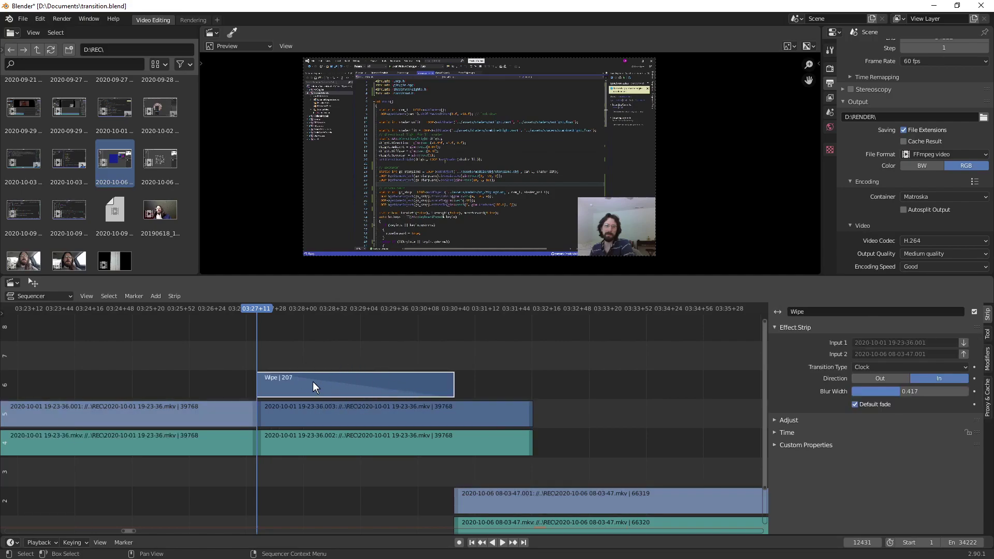
Move the first recording's split-off video and audio strips up to channels 8 and 7, beyond the Wipe's end.
{"action": "left_click_drag", "start_coordinate": [135, 351], "coordinate": [150, 476]}
{"action": "left_click_drag", "start_coordinate": [610, 460], "coordinate": [428, 419]}
{"action": "key", "text": "g"}
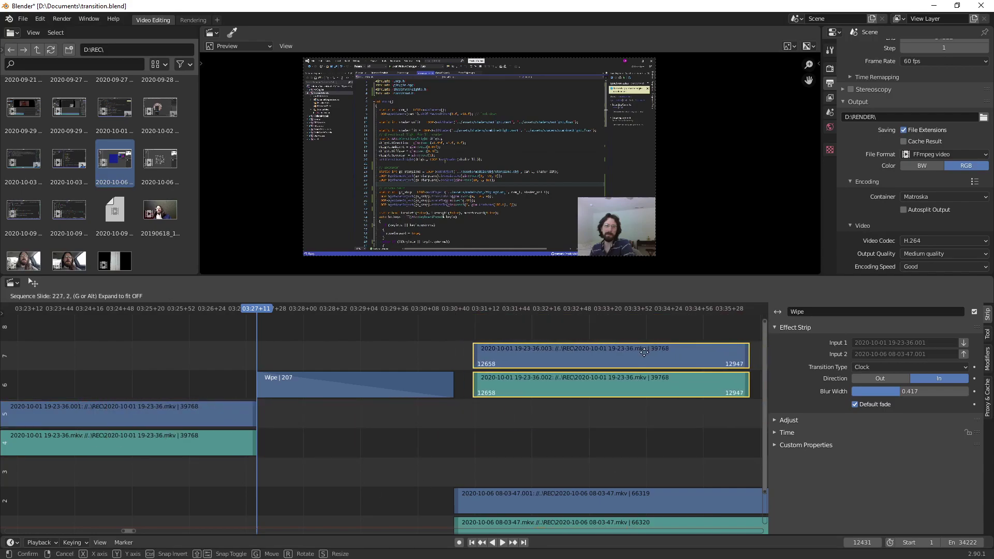
{"action": "left_click", "coordinate": [640, 347]}
Move the first recording's remaining video and audio strips to channels 4 and 3, extending over the second recording's start.
{"action": "left_click_drag", "start_coordinate": [205, 489], "coordinate": [166, 396]}
{"action": "key", "text": "g"}
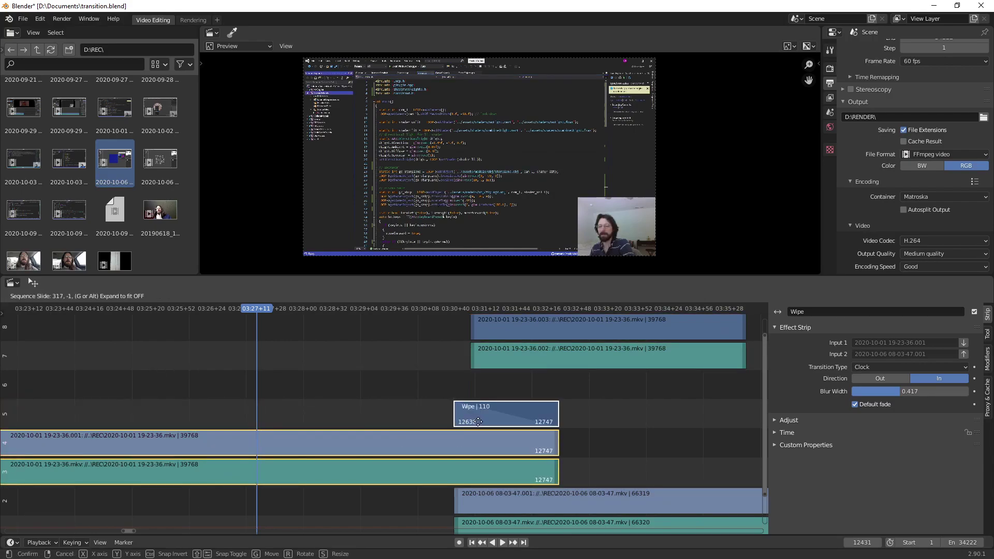
{"action": "left_click", "coordinate": [457, 424]}
{"action": "left_click", "coordinate": [436, 392]}
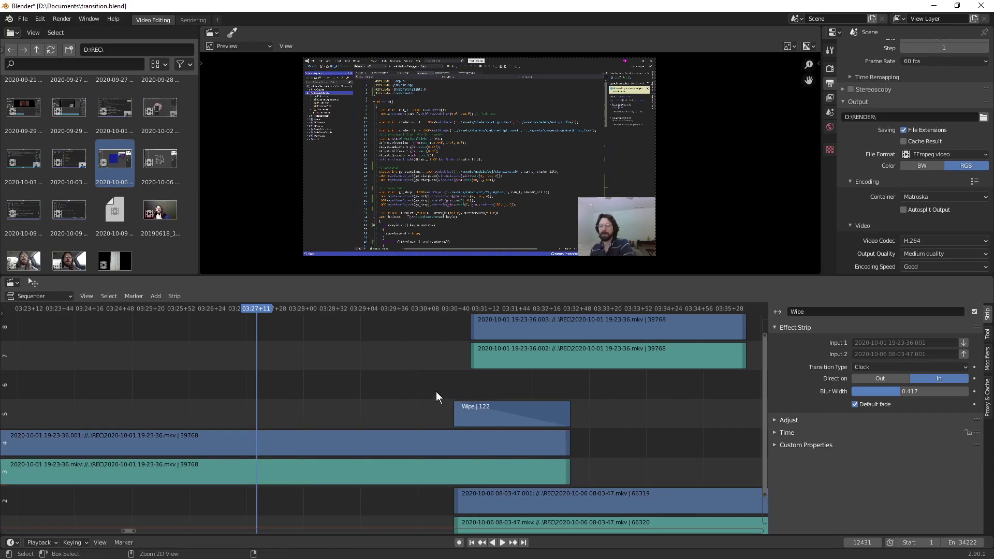
Undo both moves of the first recording's strips and the selection of the Wipe strip.
{"action": "key", "text": "ctrl+z"}
{"action": "key", "text": "ctrl+z"}
{"action": "key", "text": "ctrl+z"}
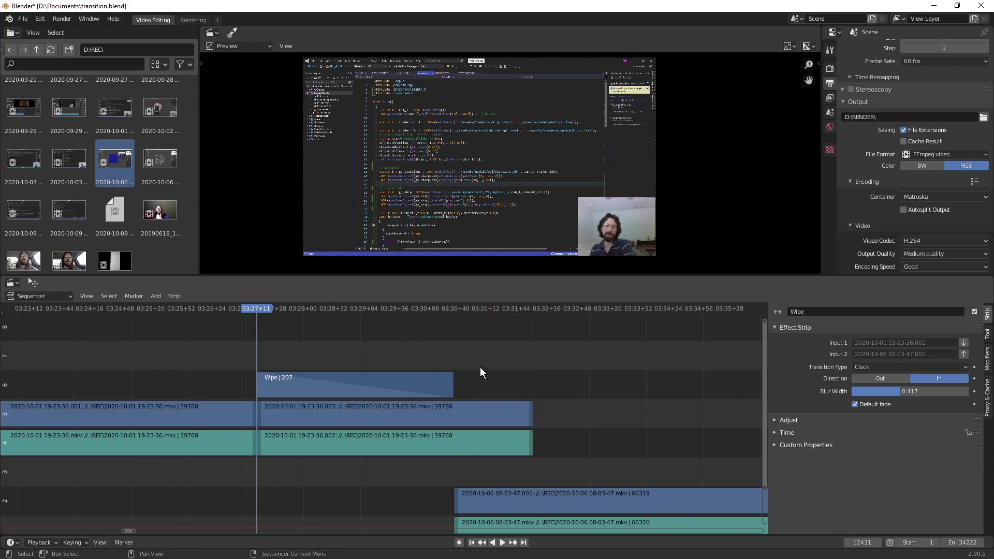
{"action": "key", "text": "ctrl+z"}
{"action": "left_click", "coordinate": [378, 399]}
{"action": "left_click", "coordinate": [333, 394]}
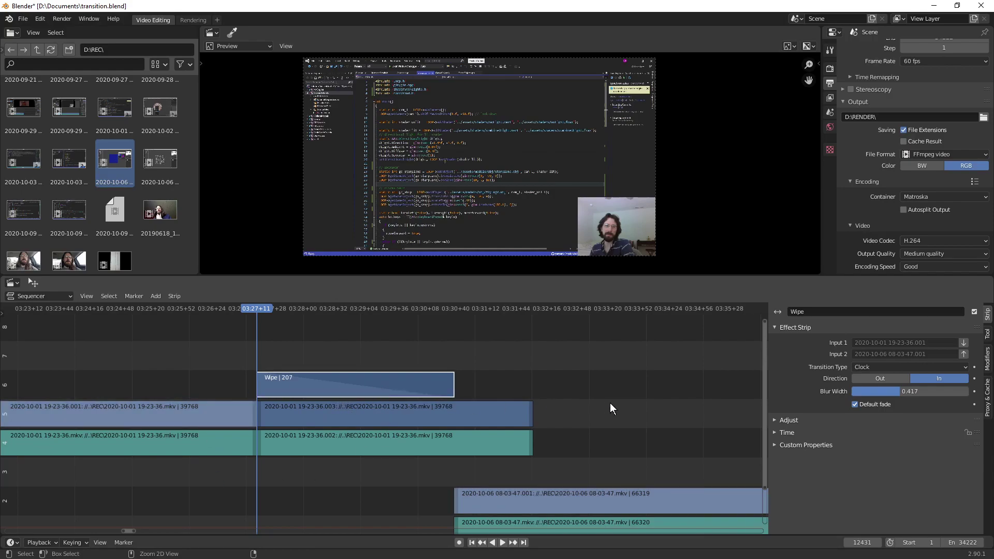
{"action": "key", "text": "ctrl+z"}
{"action": "middle_click_drag", "start_coordinate": [627, 394], "coordinate": [289, 388]}
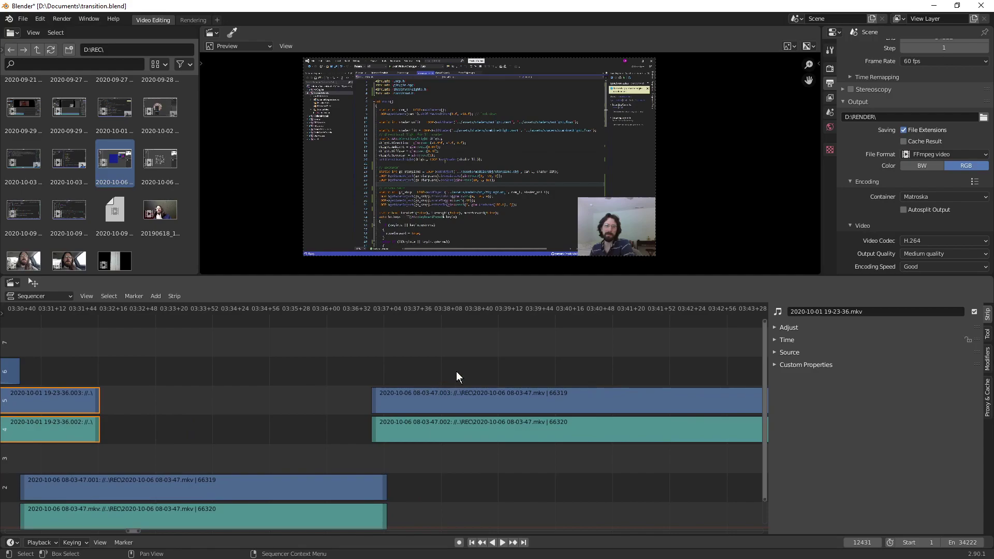